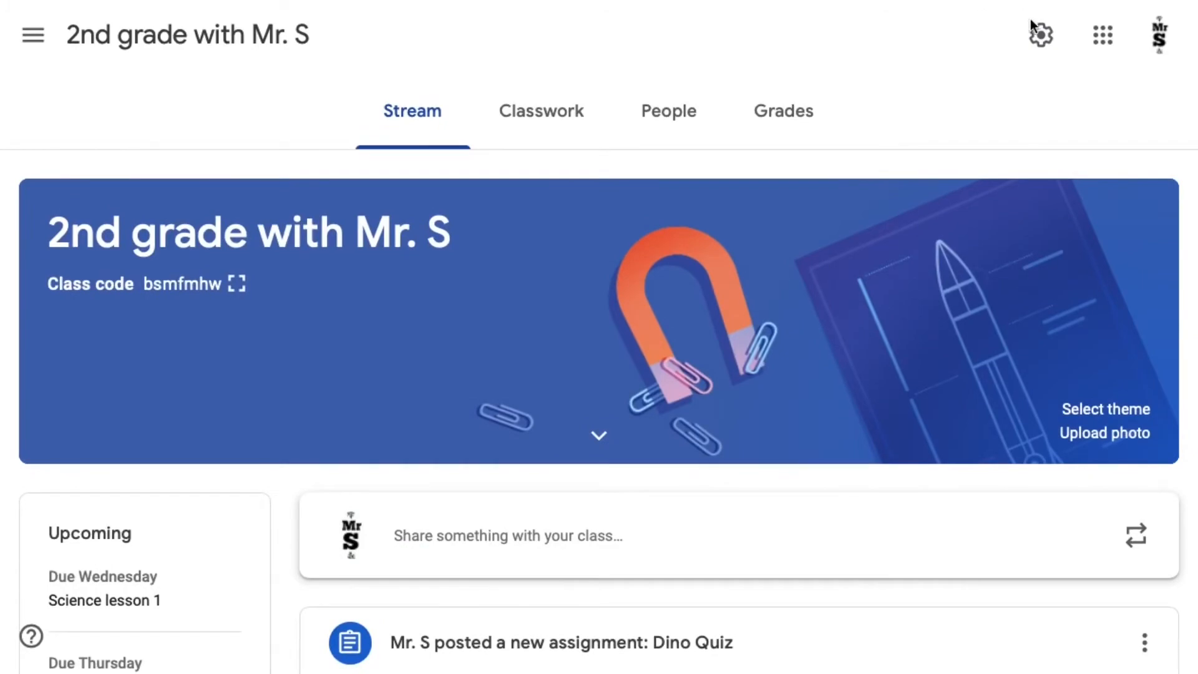
- In the class settings, set classwork on the stream to Hide notifications and save the settings
click(1041, 39)
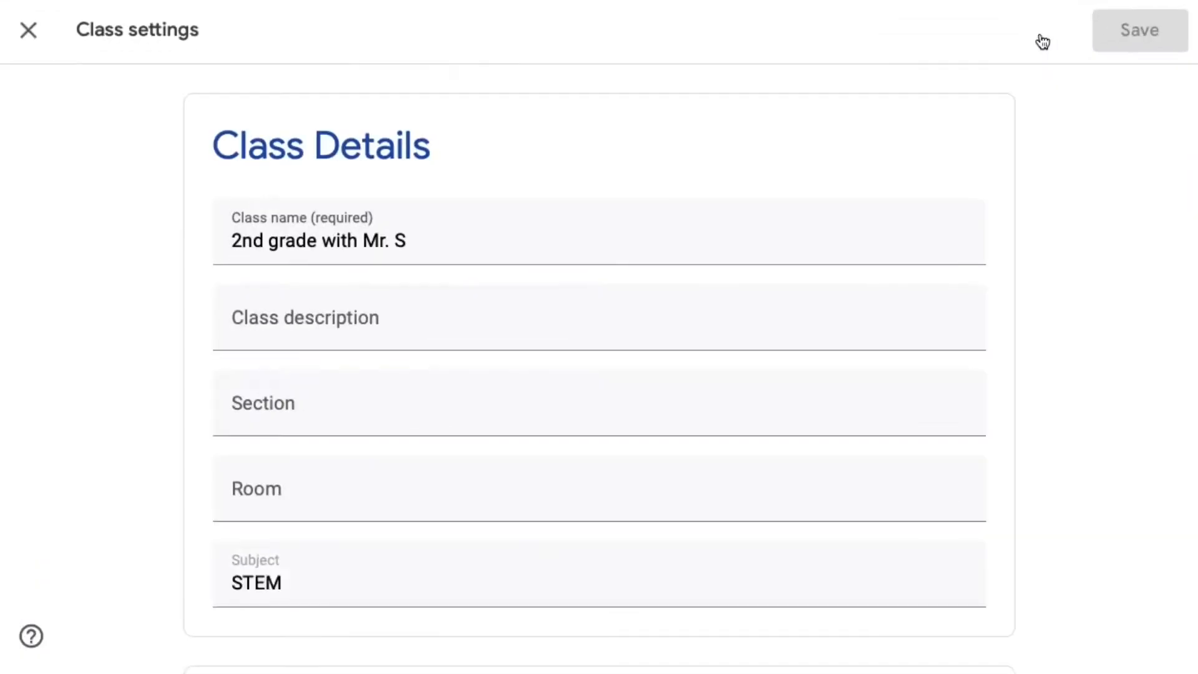
scroll(706, 417, down, 1)
scroll(706, 418, down, 6)
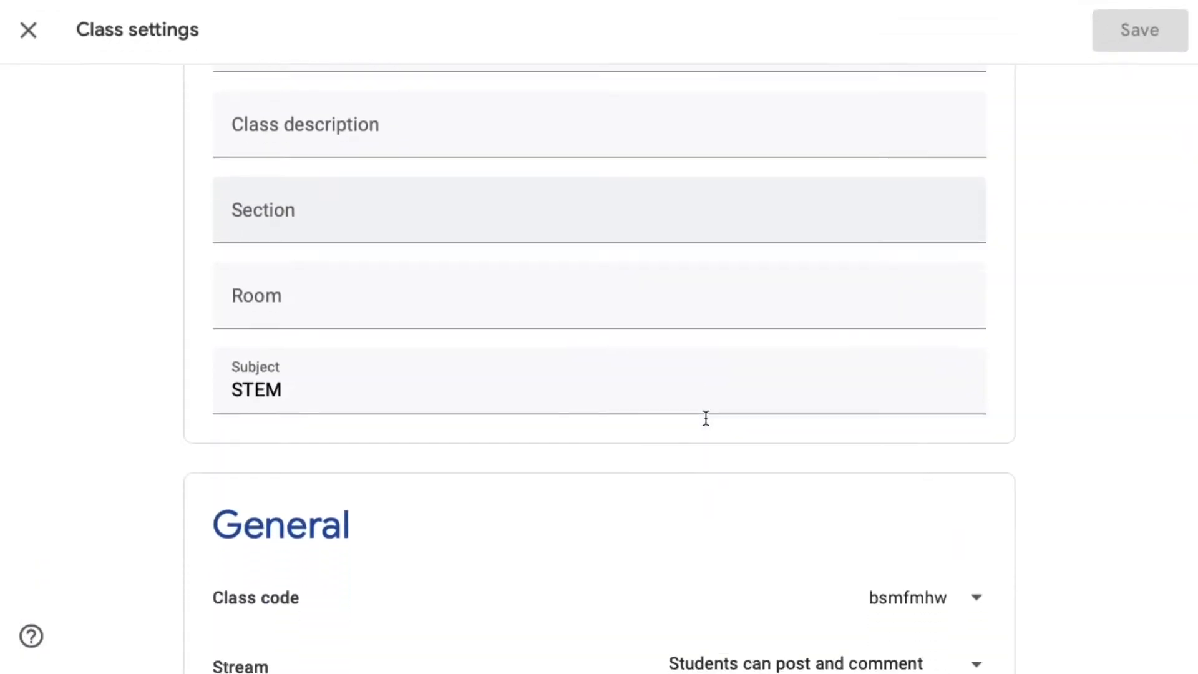
scroll(706, 418, down, 1)
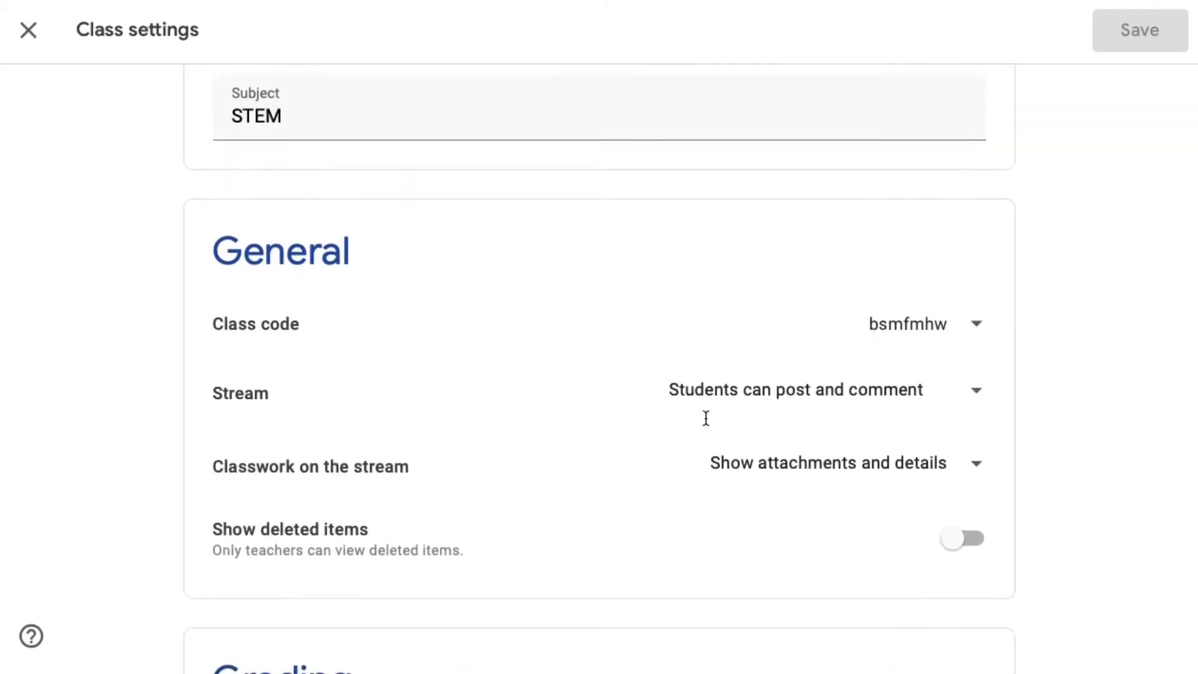
click(887, 468)
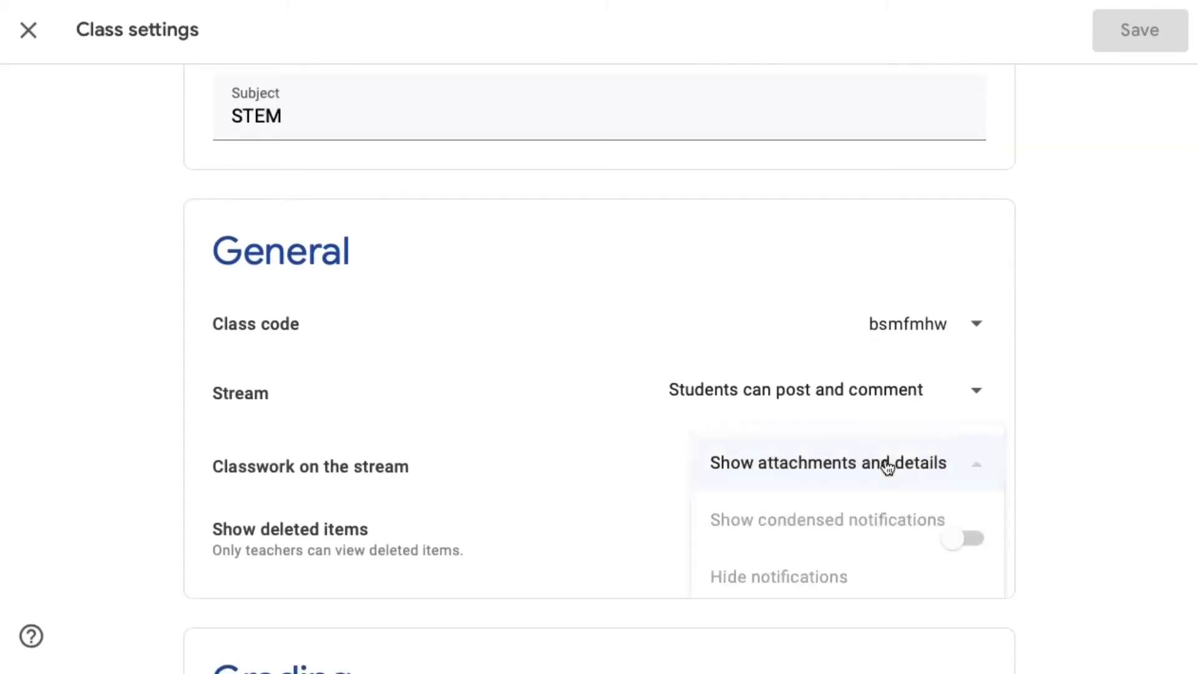
click(829, 578)
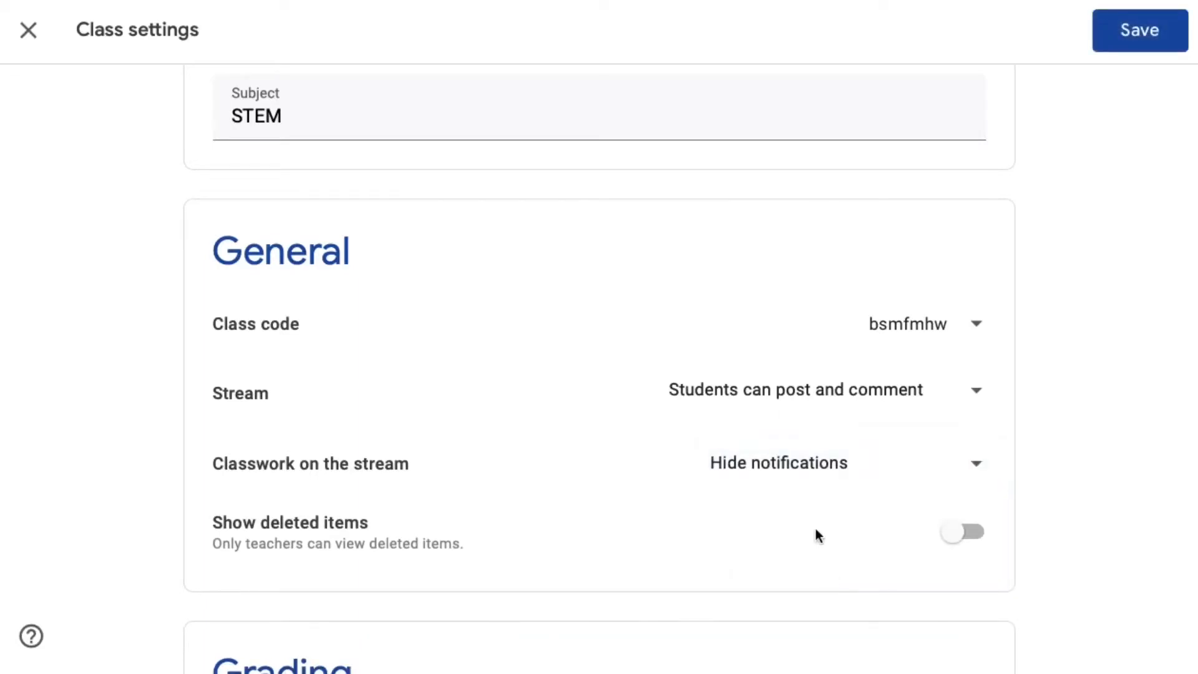
click(1116, 36)
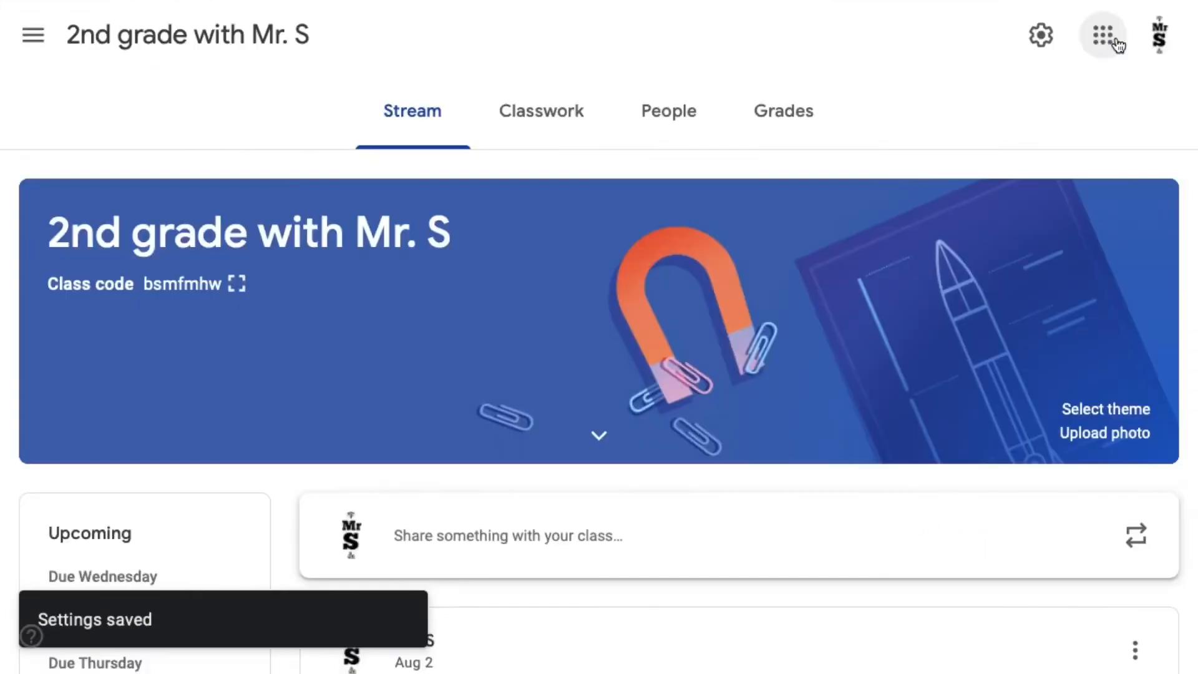
- Look over the posts on the class stream
scroll(619, 403, down, 4)
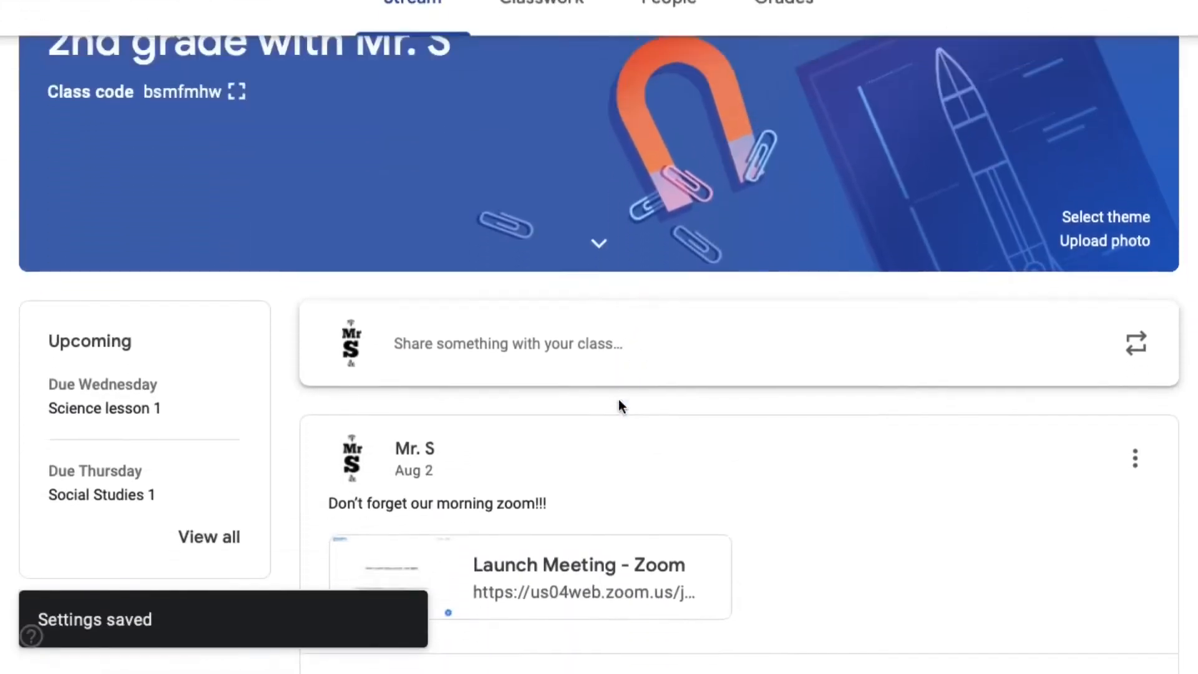
scroll(619, 405, down, 5)
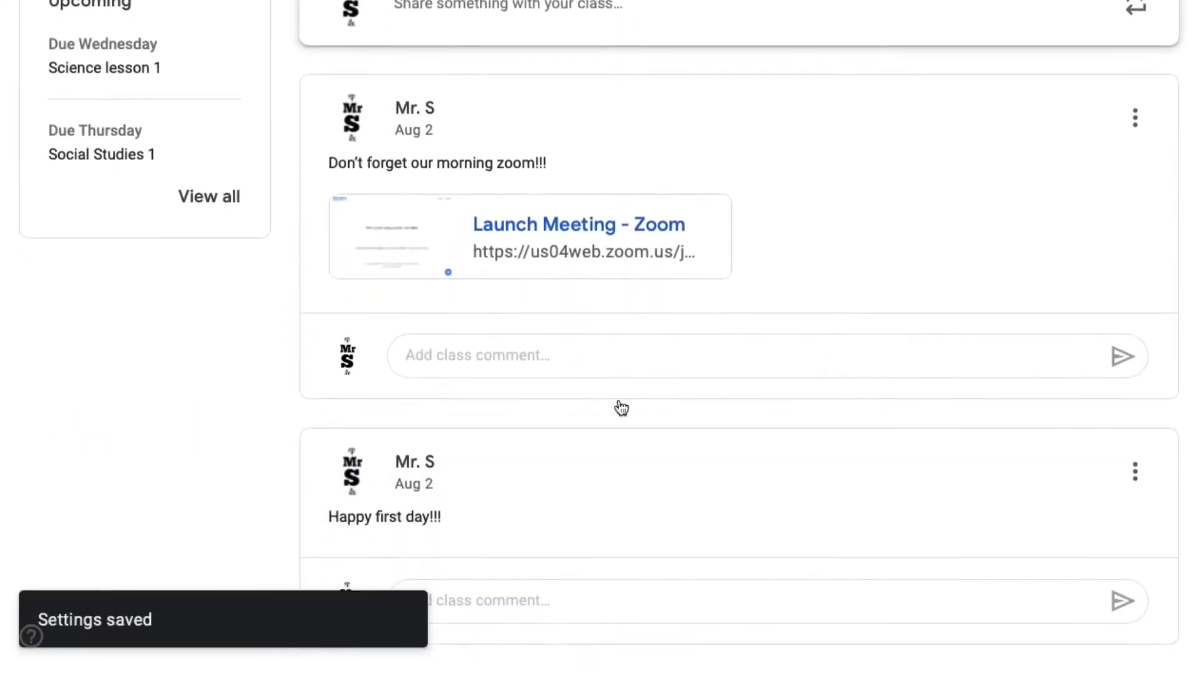
scroll(621, 405, up, 6)
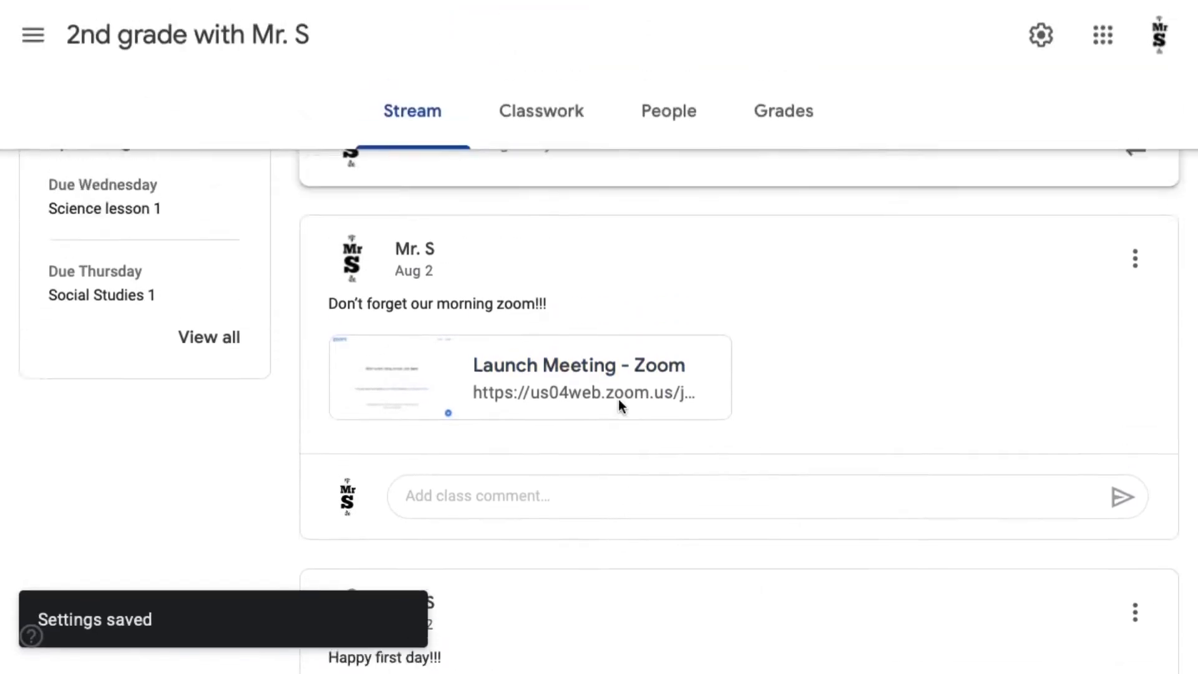
scroll(621, 406, up, 3)
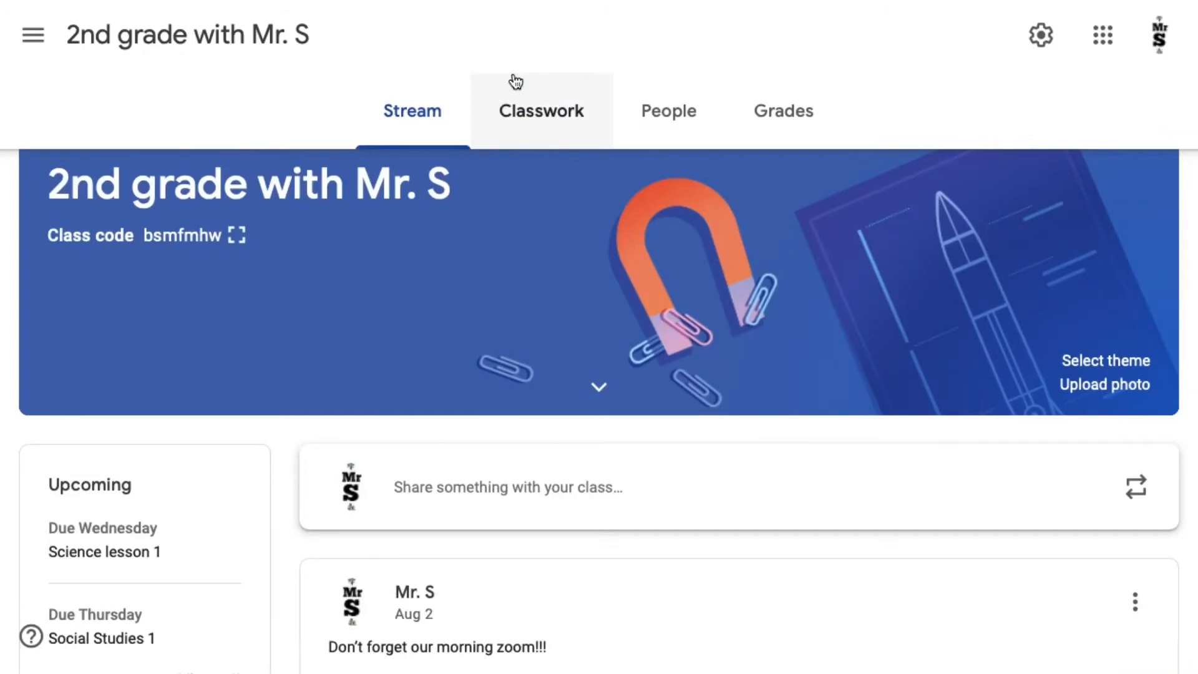
- Look through the class's classwork list and add a topic named "Week 1 9/1-9/5"
click(521, 110)
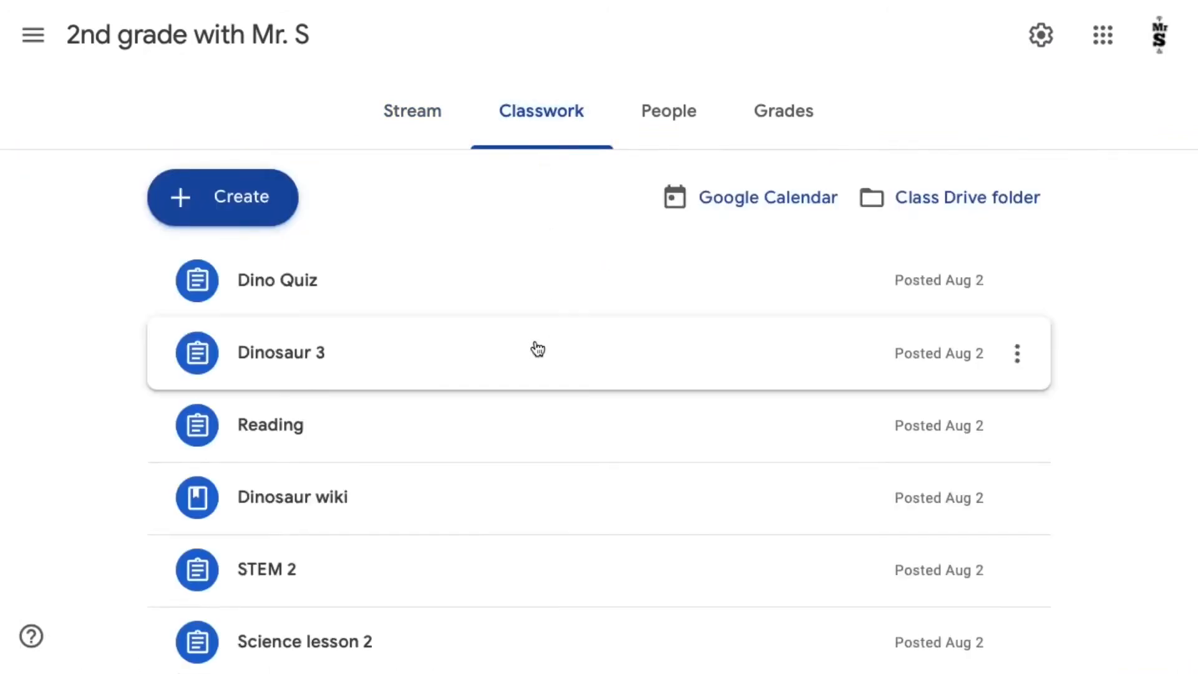
scroll(535, 348, down, 2)
scroll(538, 348, up, 1)
scroll(537, 348, down, 5)
scroll(538, 348, down, 1)
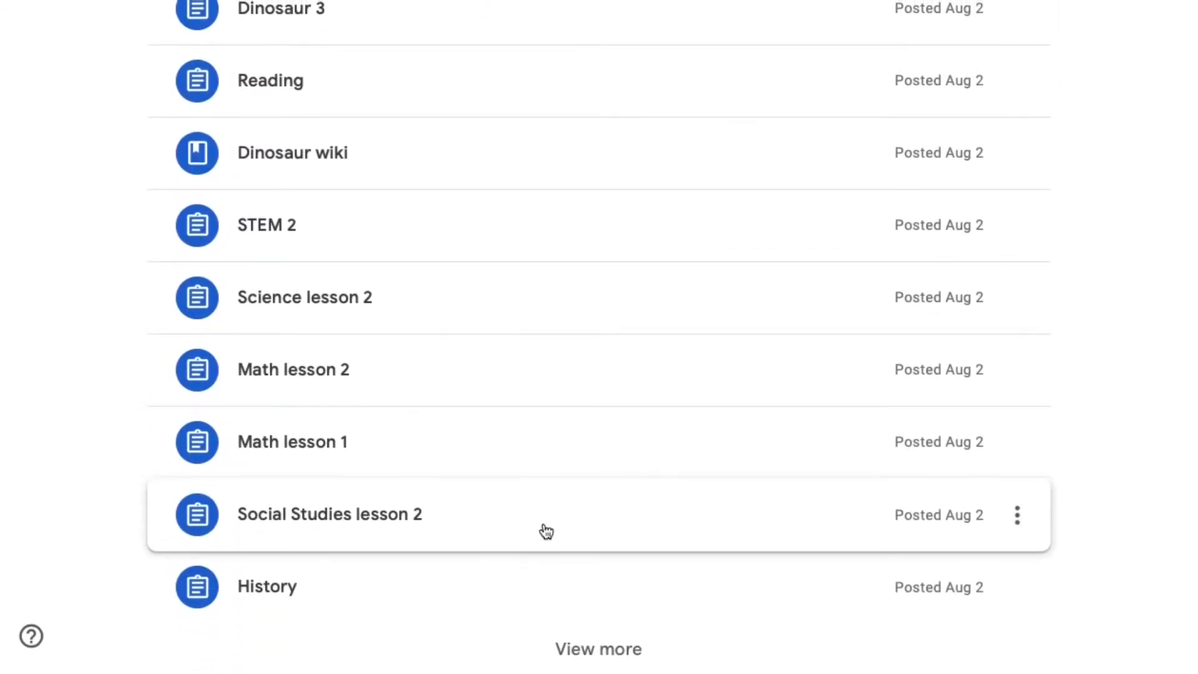
scroll(598, 365, up, 5)
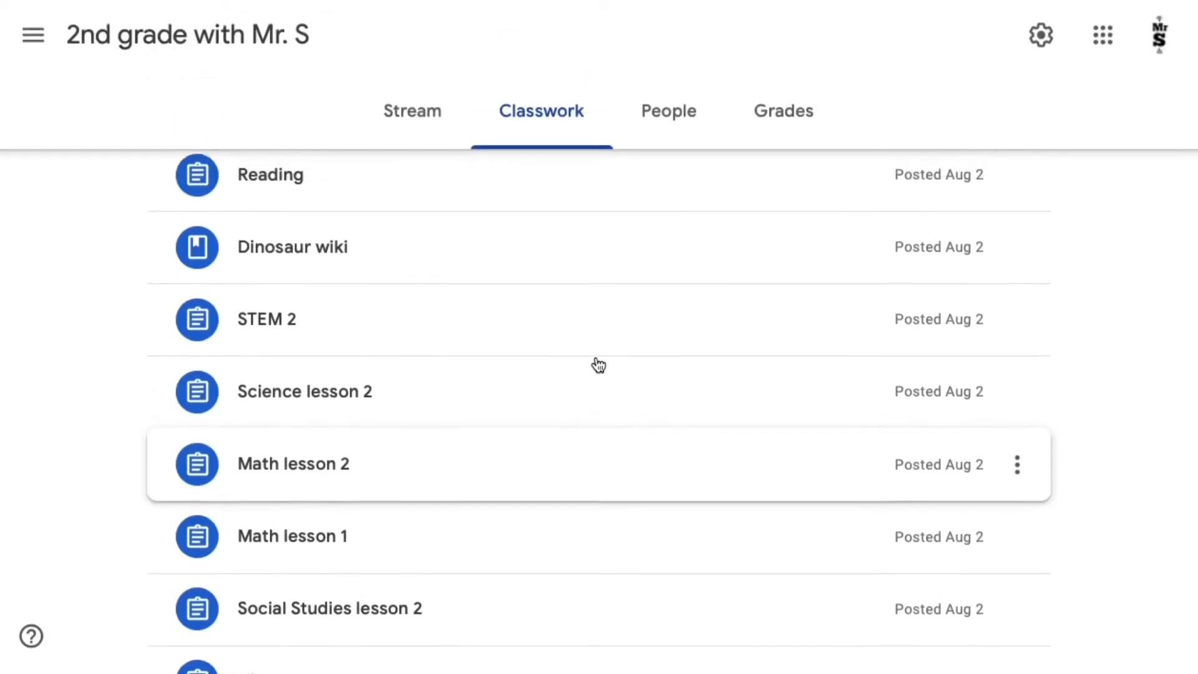
scroll(598, 365, up, 1)
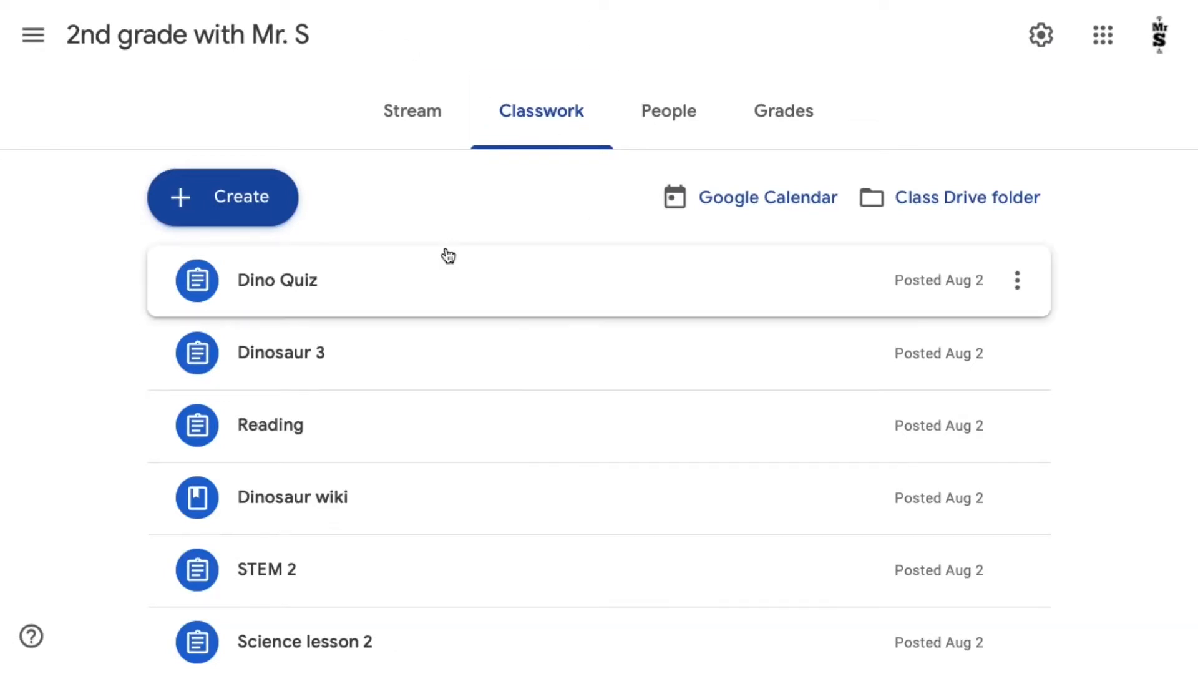
click(275, 212)
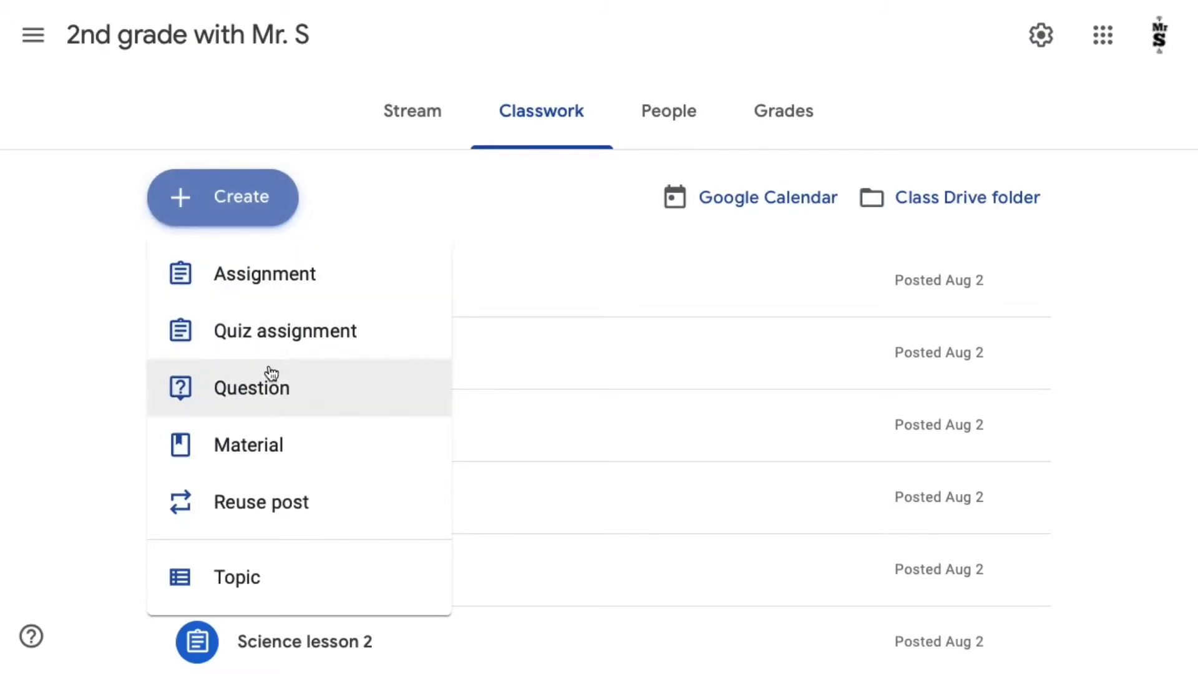
click(273, 590)
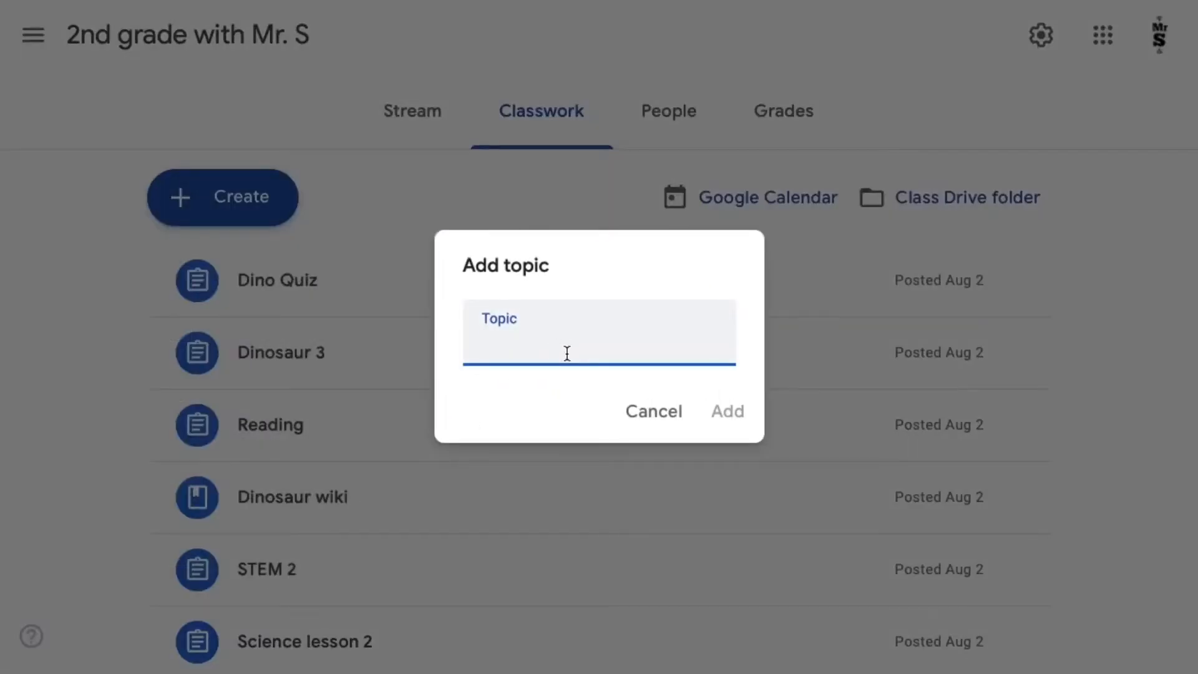
text(Week 1 9)
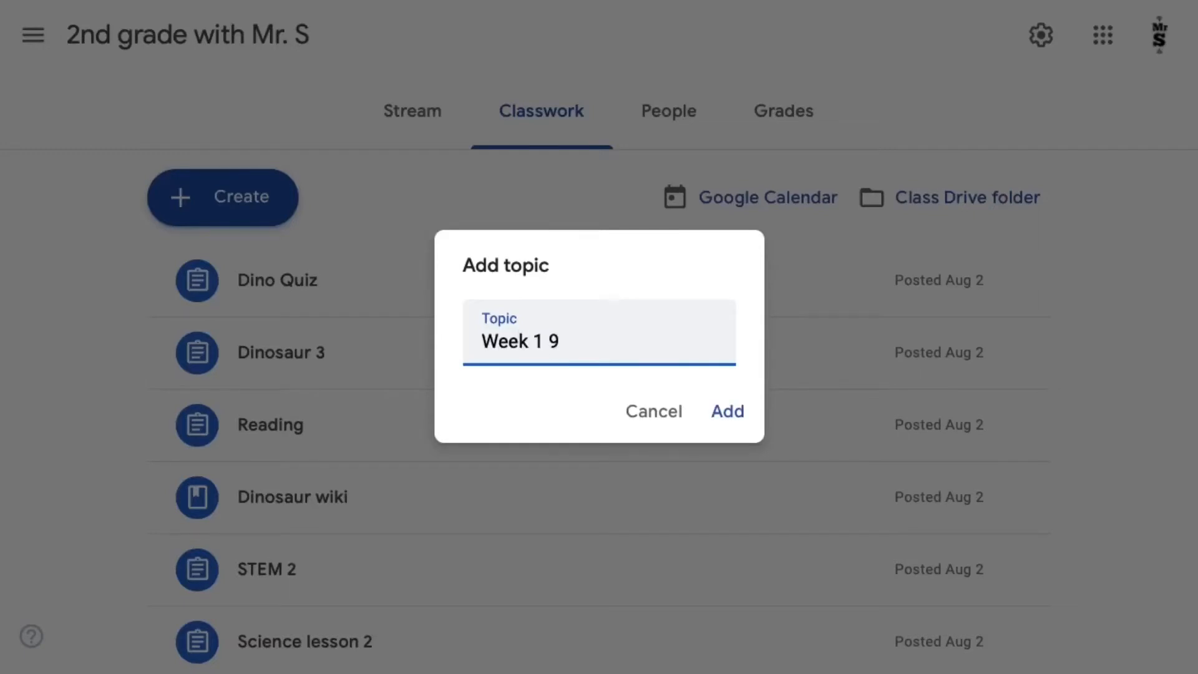
text(/1-9/5)
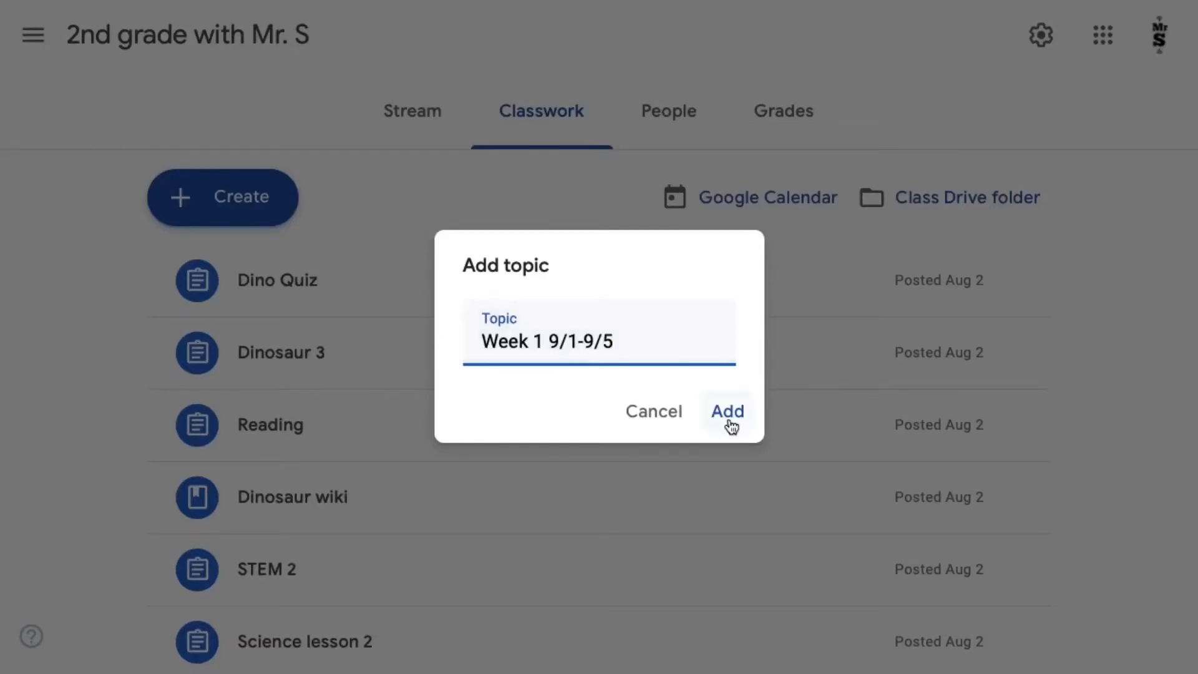
click(728, 411)
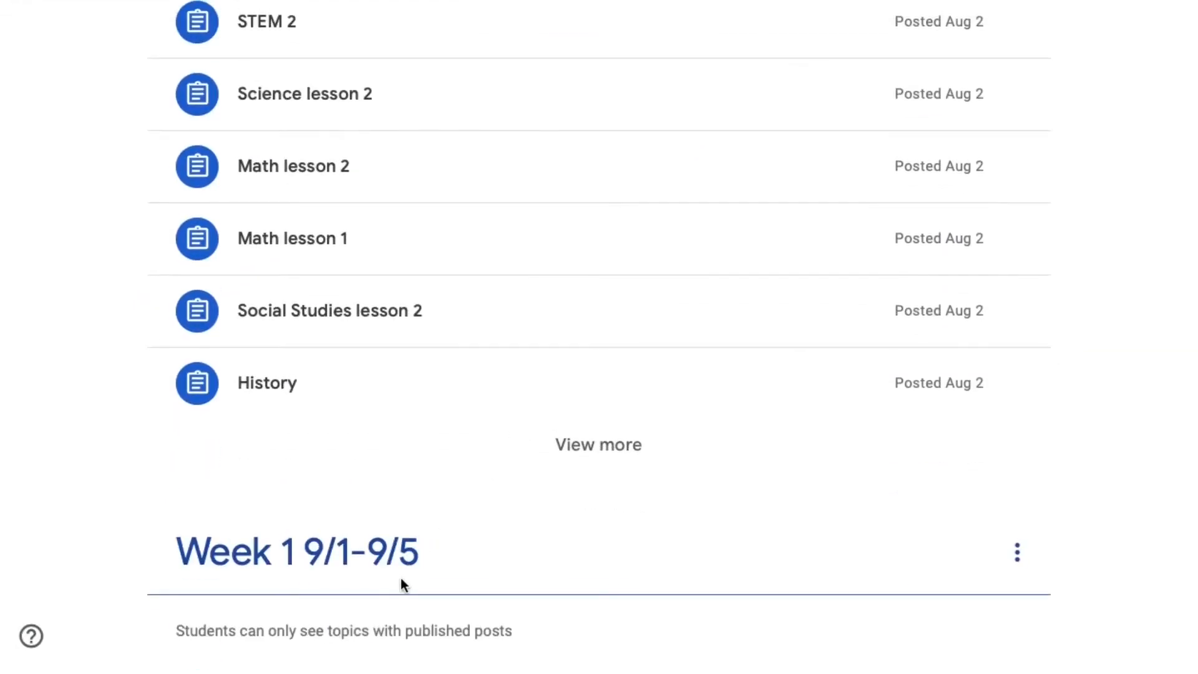
- Move Math lesson 1 into the Week 1 9/1-9/5 topic, expand the unsorted classwork list, and move Science lesson 1 there too
drag(334, 249, 406, 612)
scroll(422, 311, up, 2)
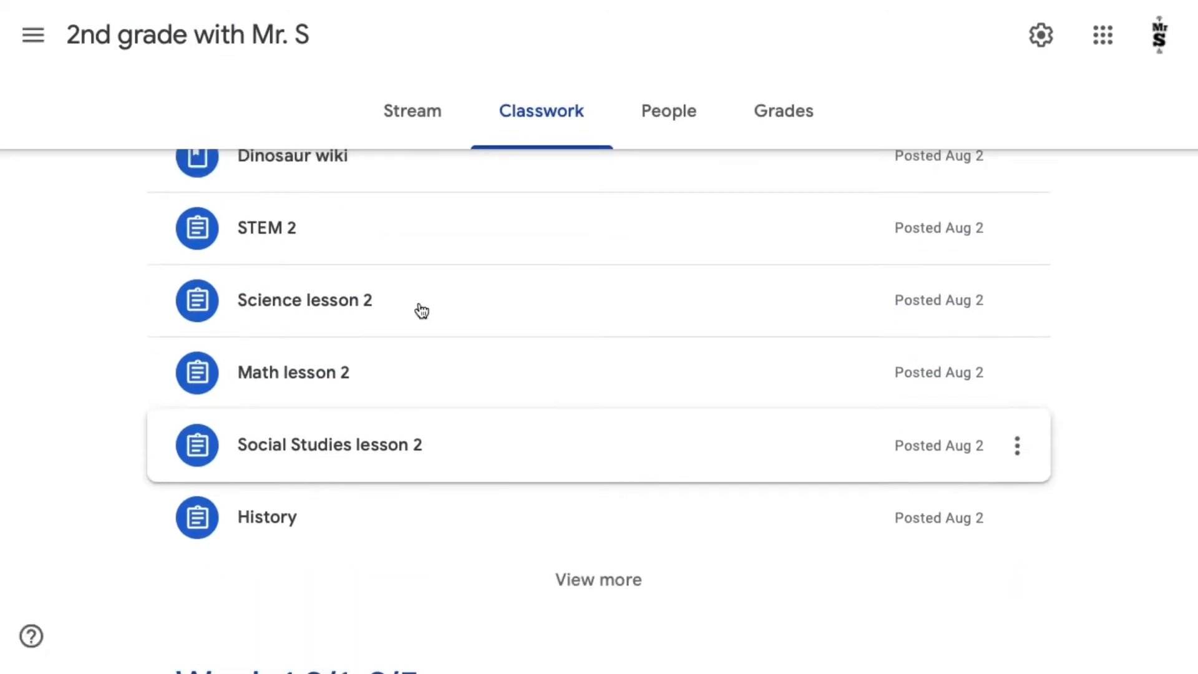
scroll(394, 400, up, 5)
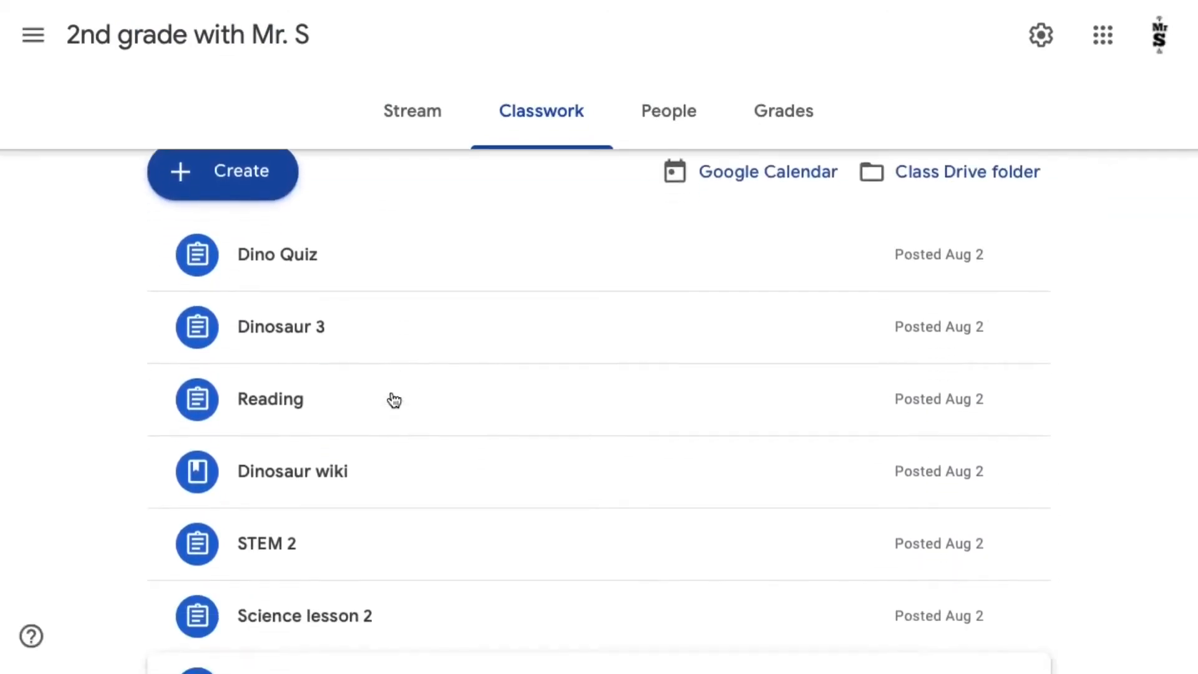
scroll(394, 400, down, 7)
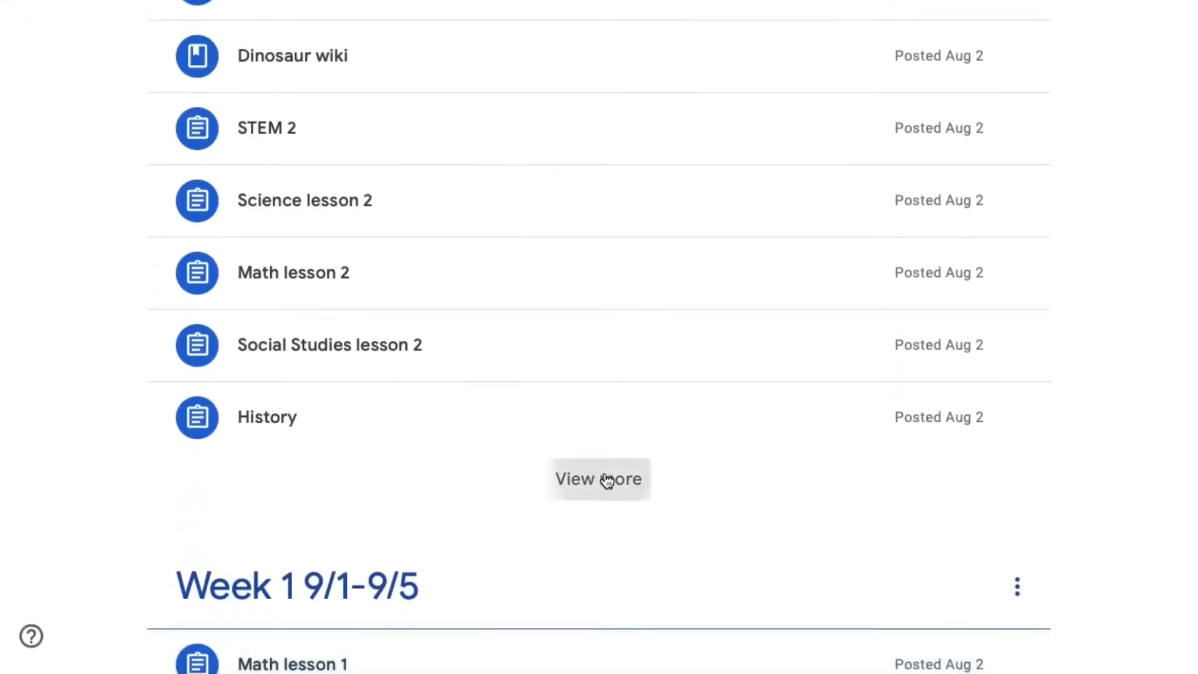
click(607, 480)
scroll(603, 480, down, 4)
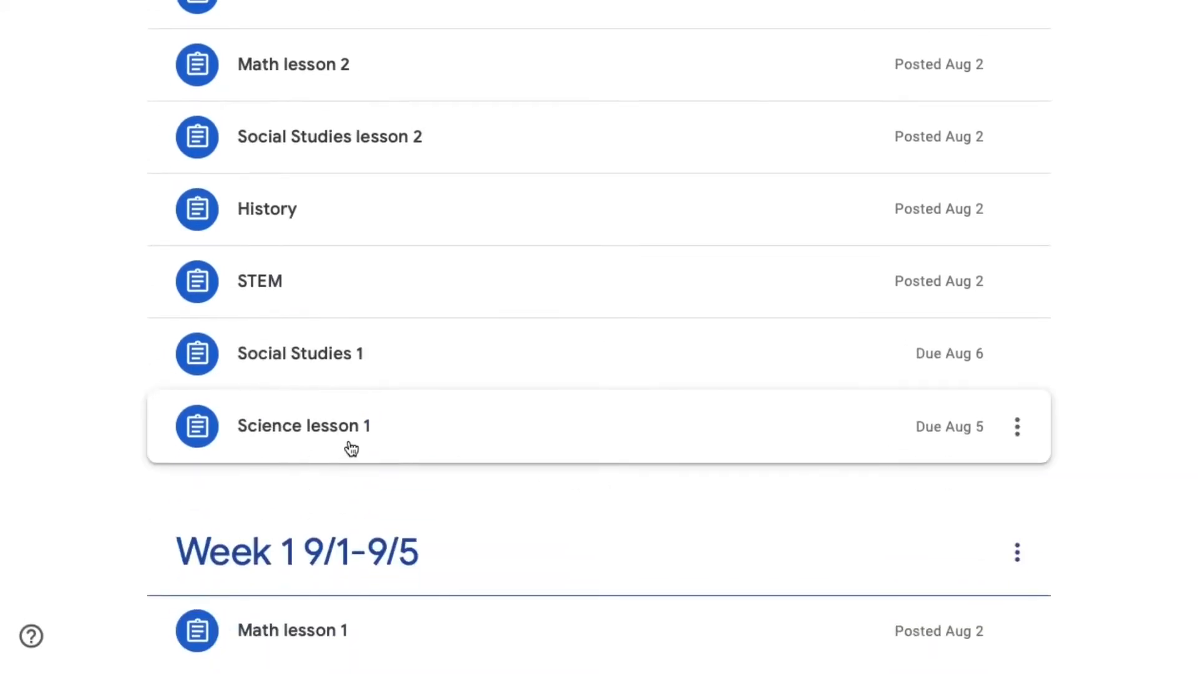
drag(351, 448, 474, 599)
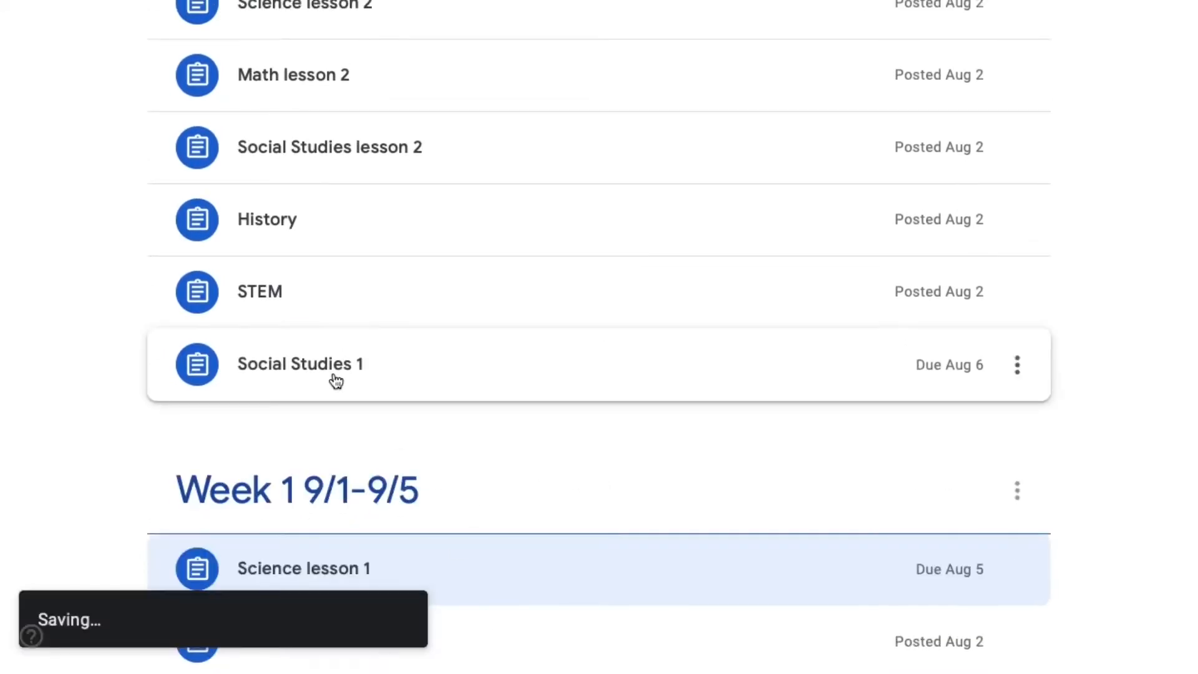
- Move the Social Studies 1 and History assignments into the Week 1 9/1-9/5 topic
click(376, 378)
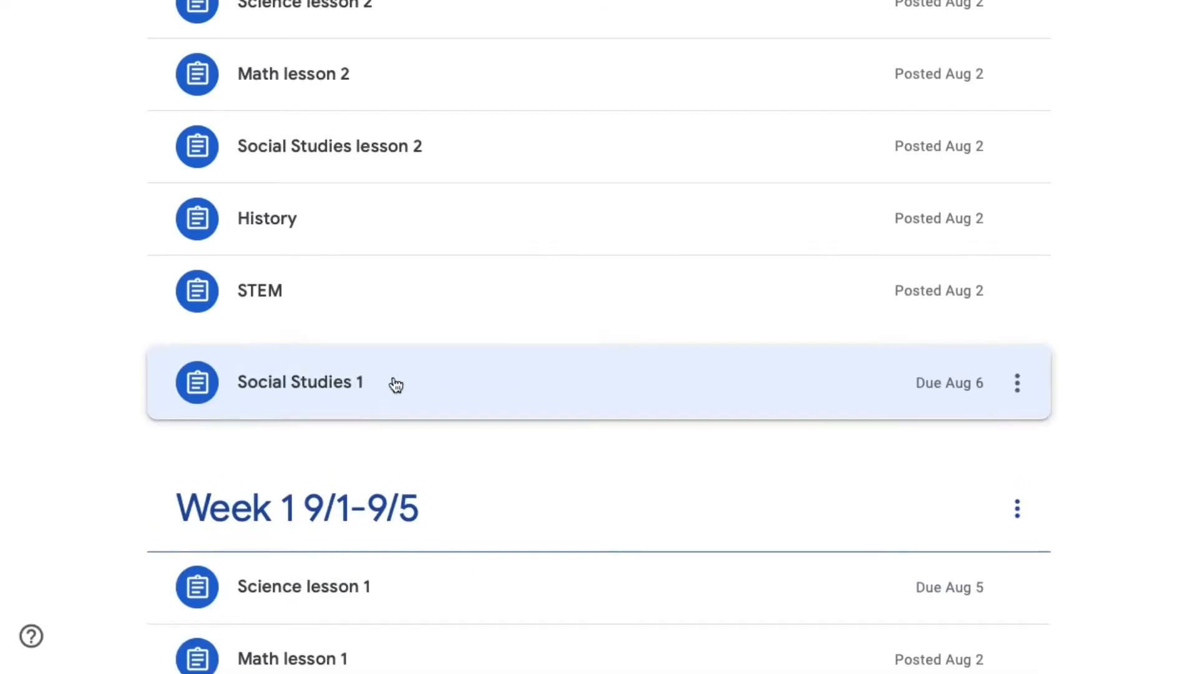
click(284, 379)
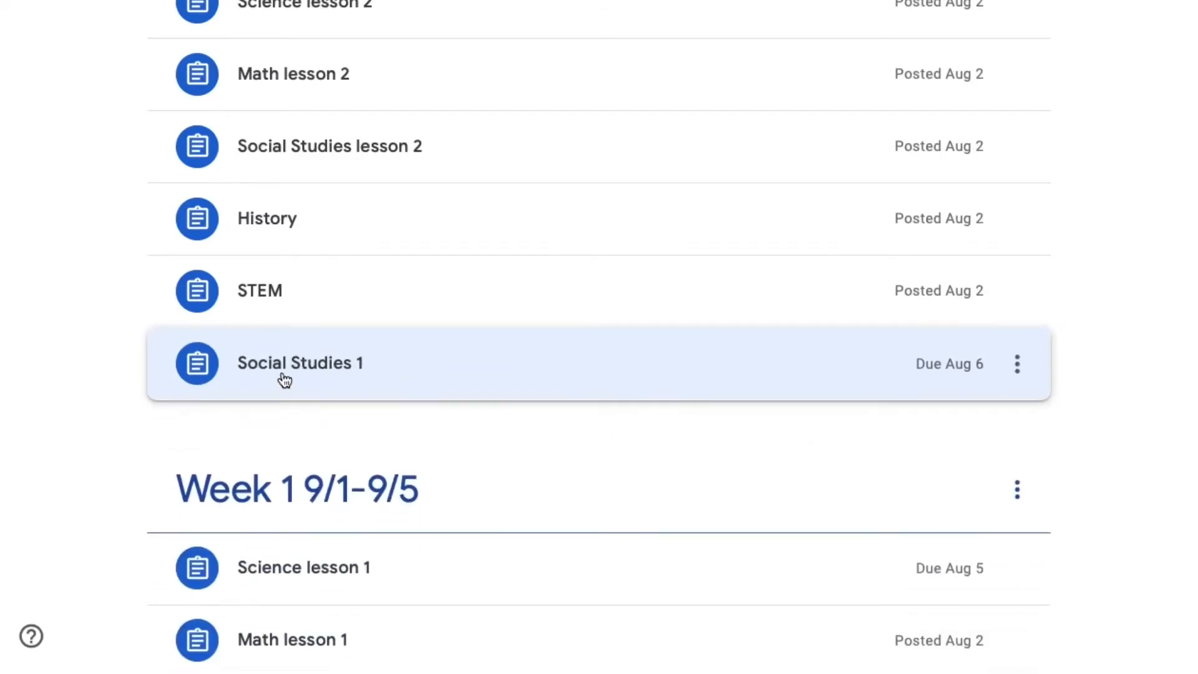
drag(285, 379, 414, 508)
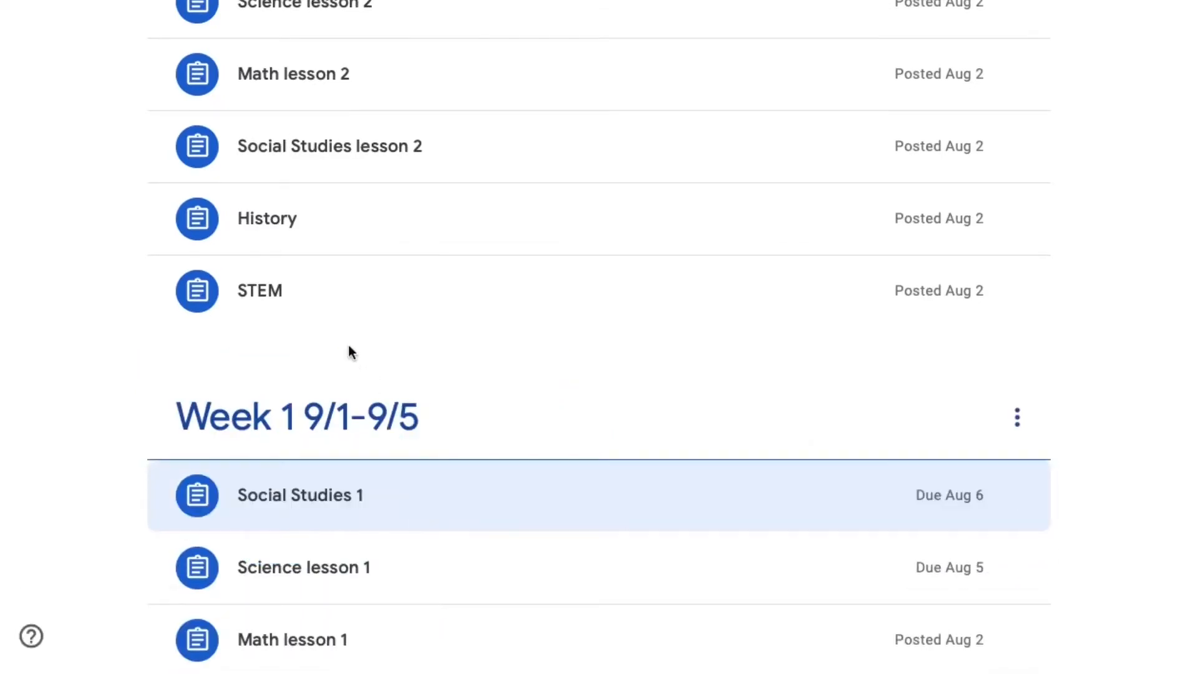
drag(294, 222, 294, 225)
drag(294, 224, 455, 453)
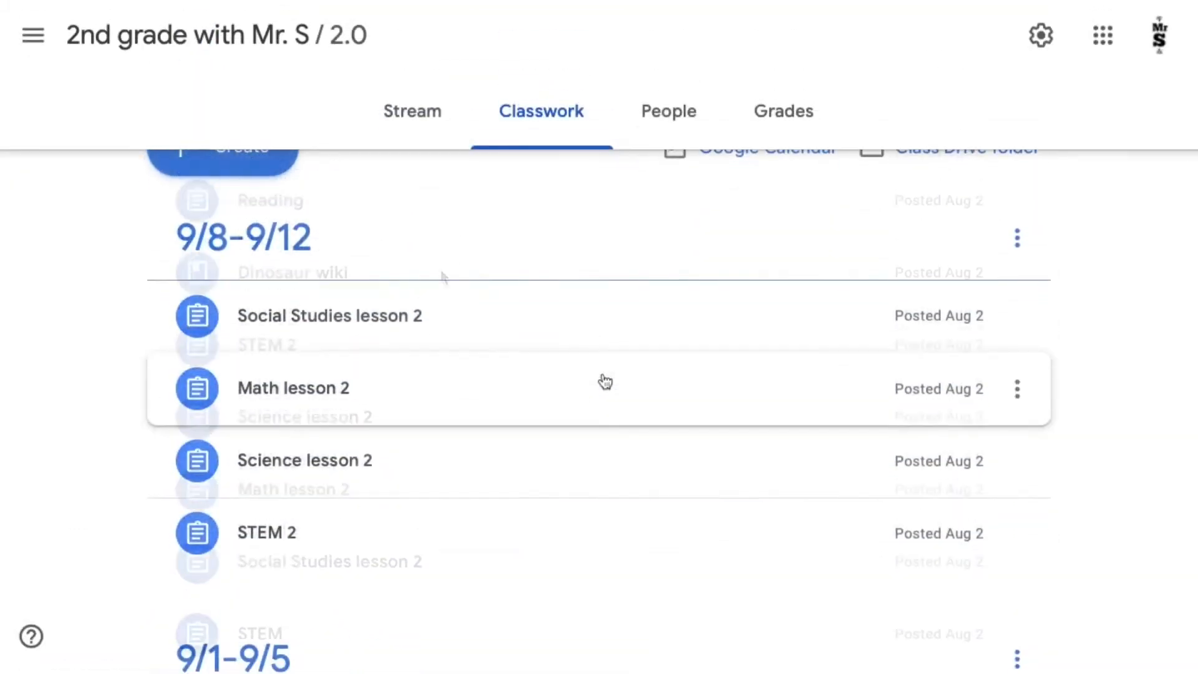
- In the 2.0 class, review the topics and move STEM 1 above Science lesson 1 in the 9/1-9/5 topic
scroll(606, 382, down, 3)
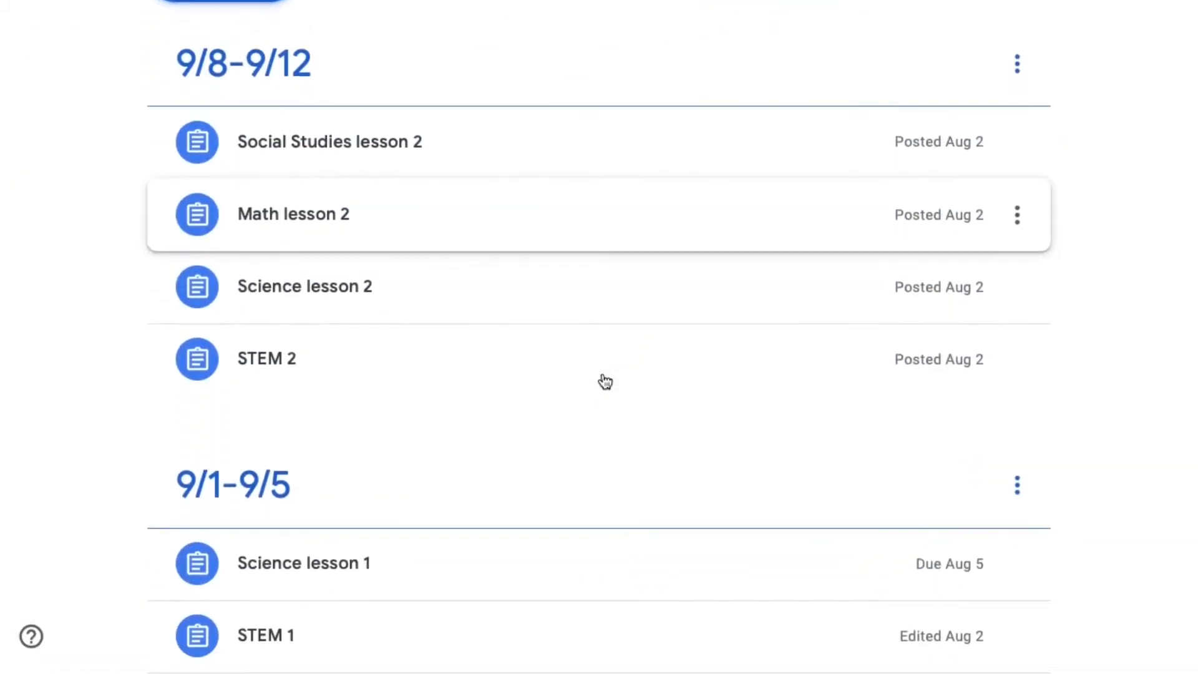
scroll(605, 382, down, 6)
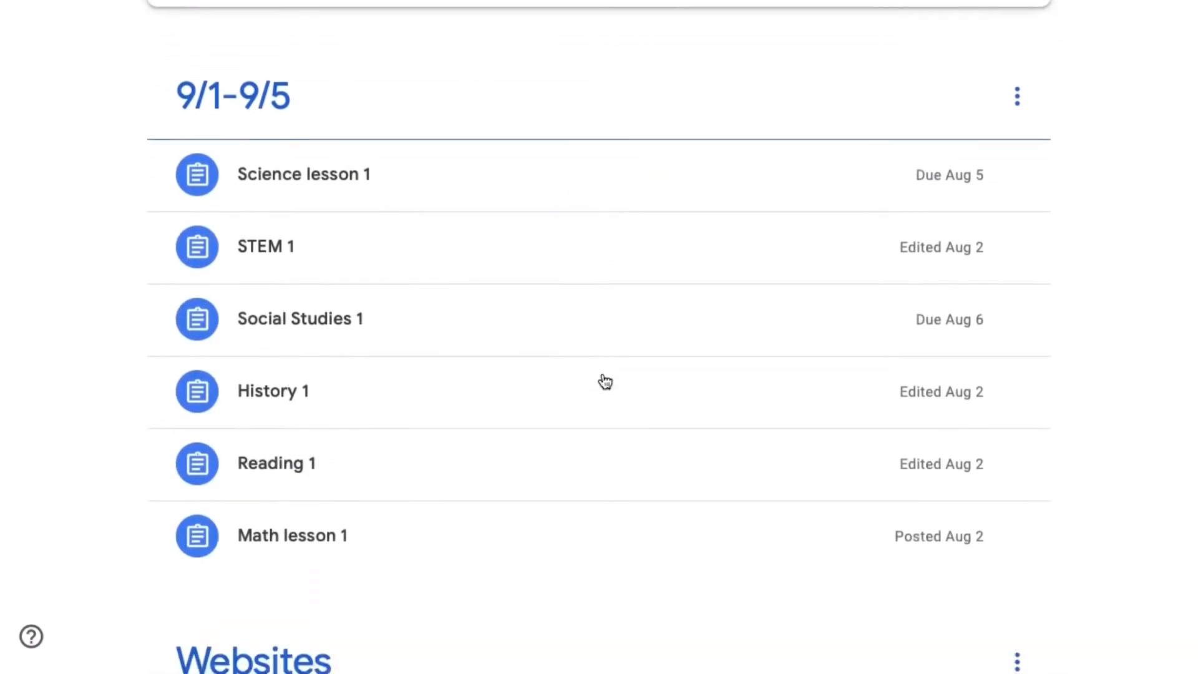
scroll(605, 382, down, 3)
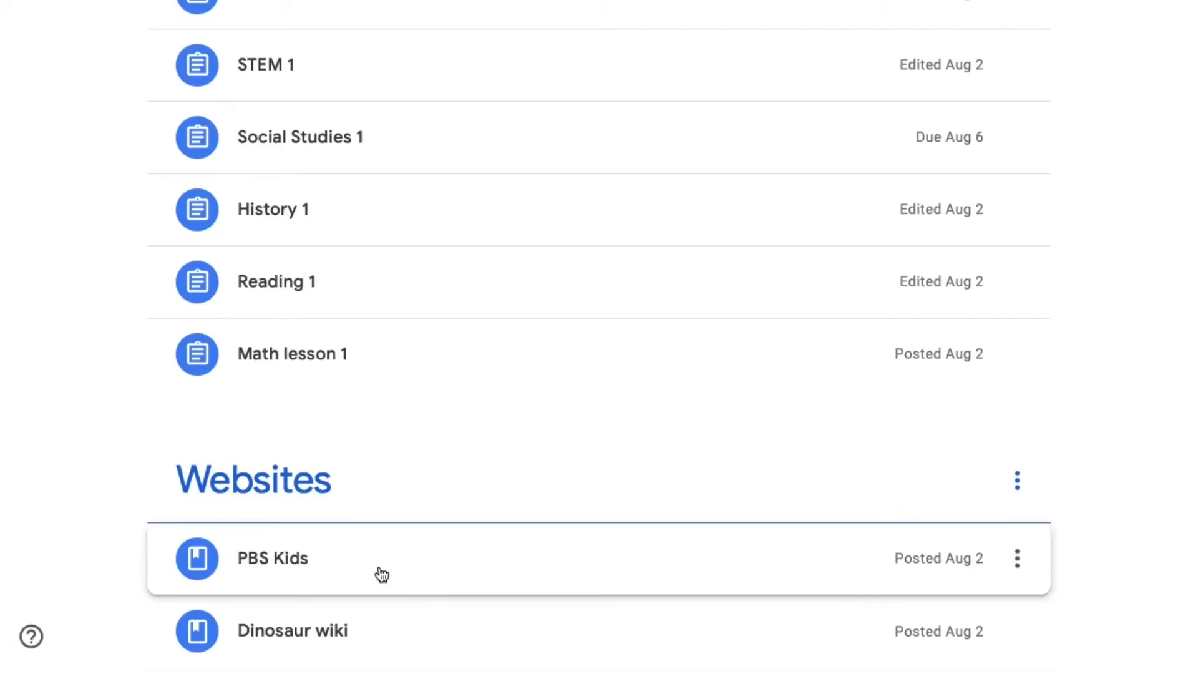
scroll(508, 327, up, 4)
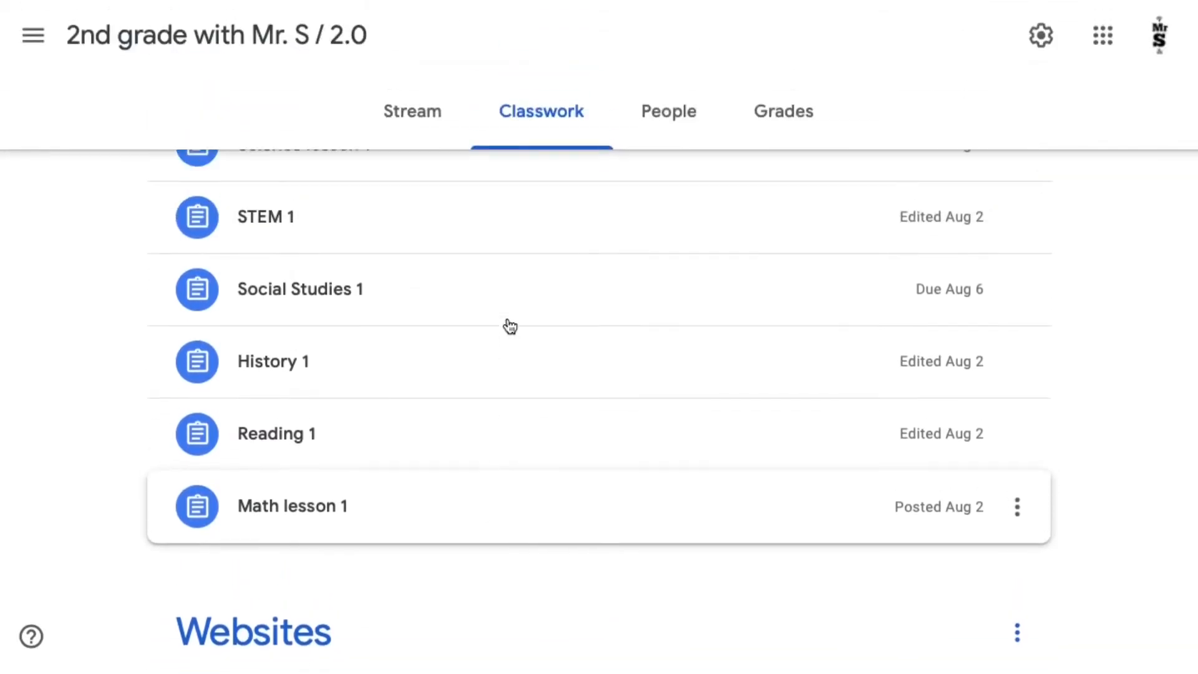
drag(447, 331, 447, 236)
scroll(399, 399, down, 1)
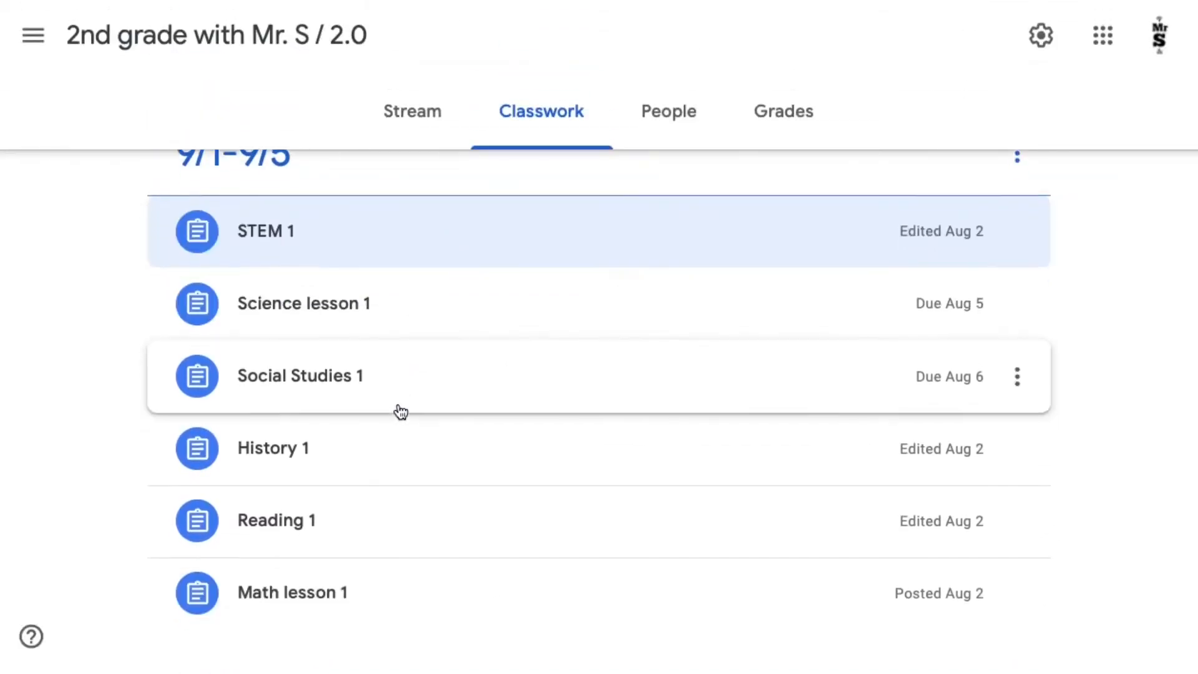
scroll(401, 412, up, 9)
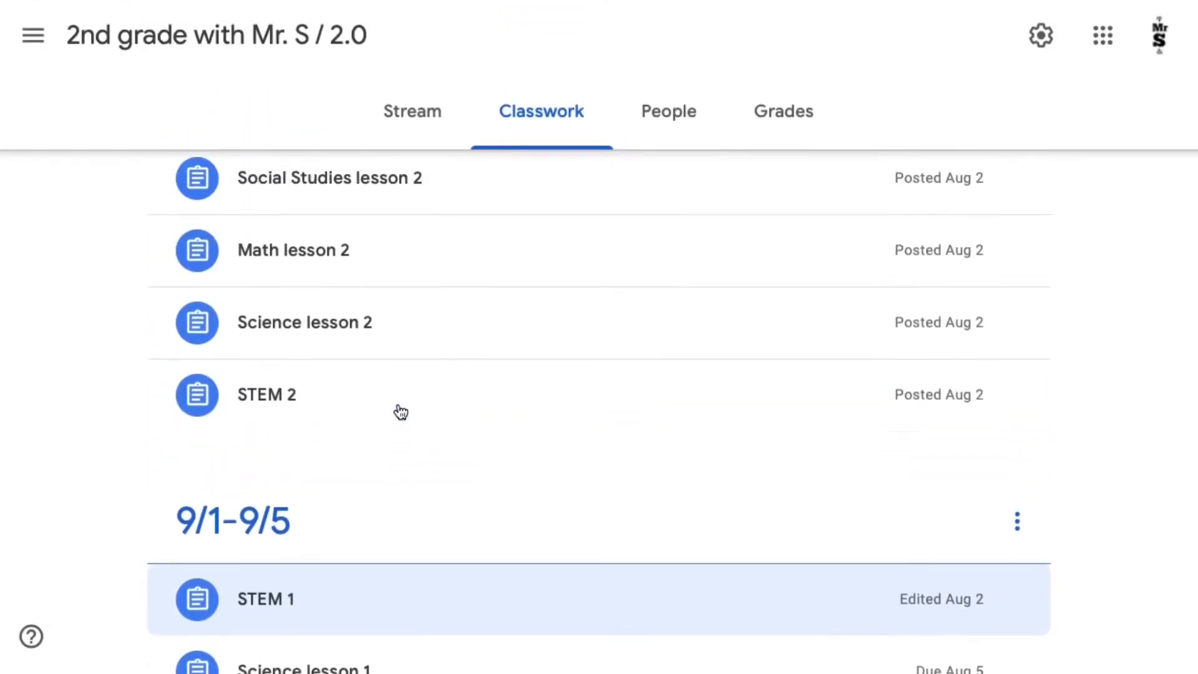
scroll(401, 411, up, 2)
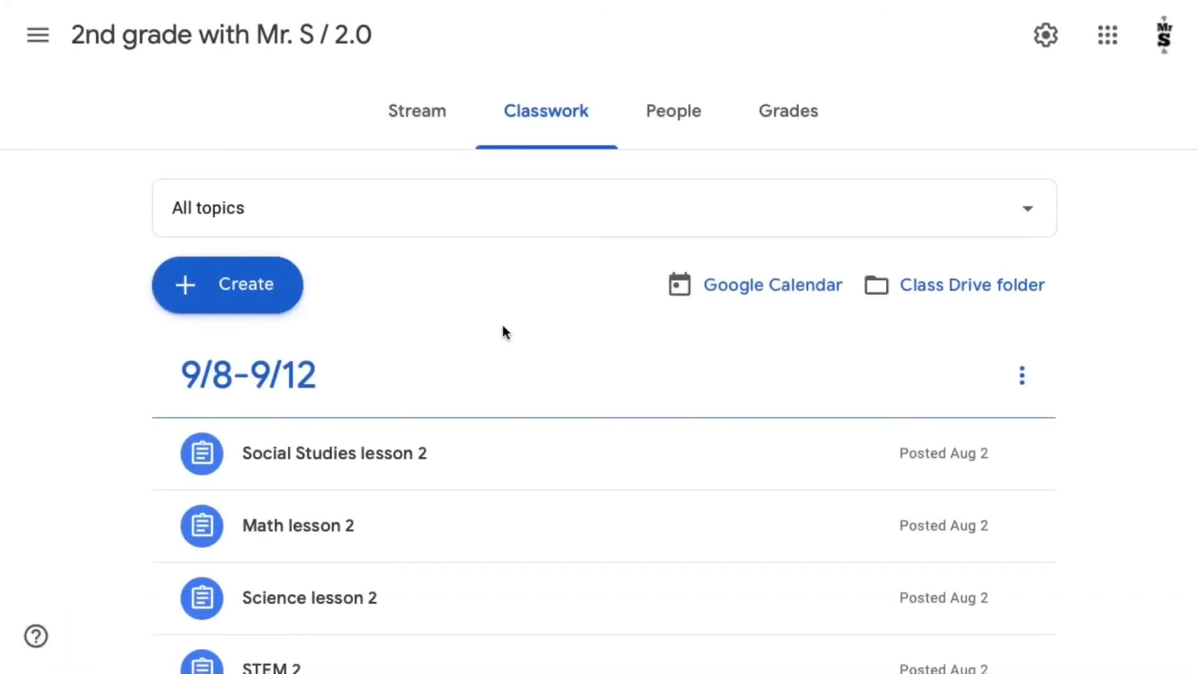
- Create an assignment in the 2.0 class with the title "Dino questions for you!" and leave the instructions empty
click(256, 291)
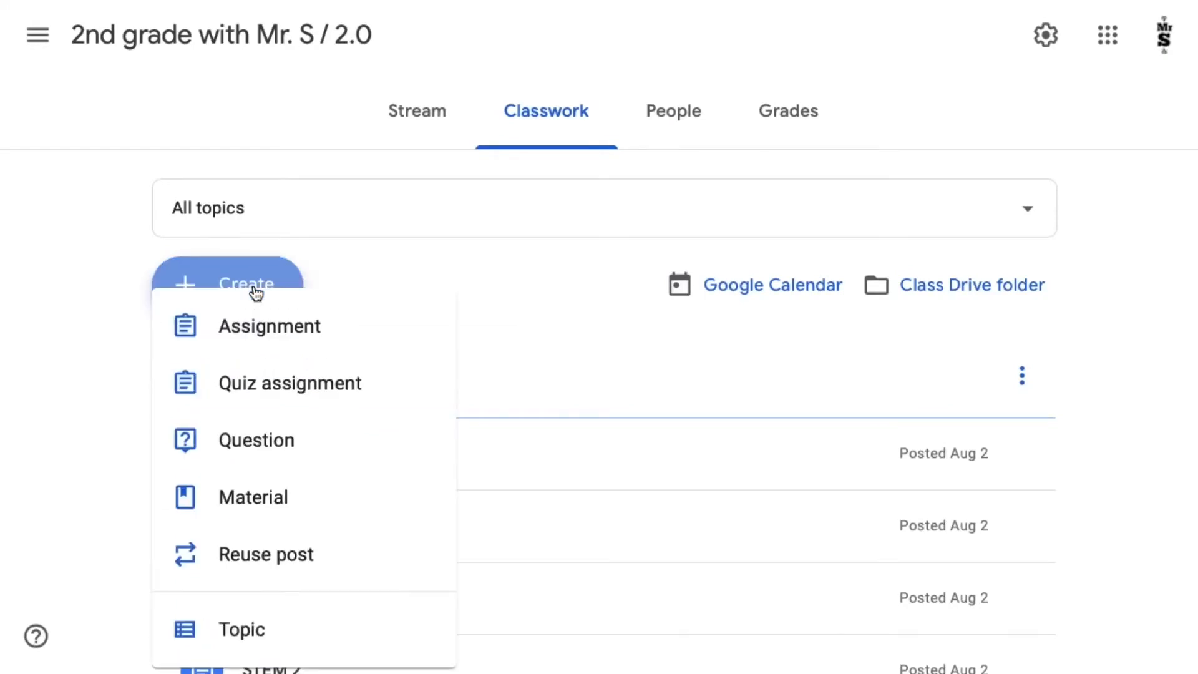
click(256, 328)
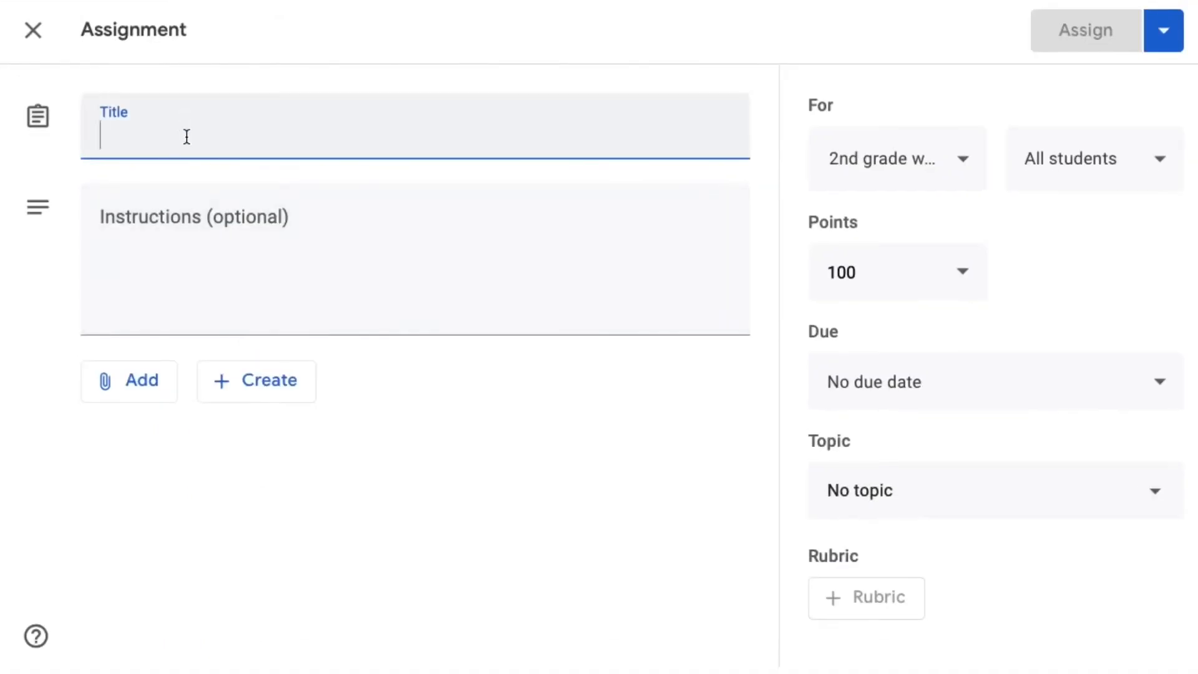
text(Dino questions for you!)
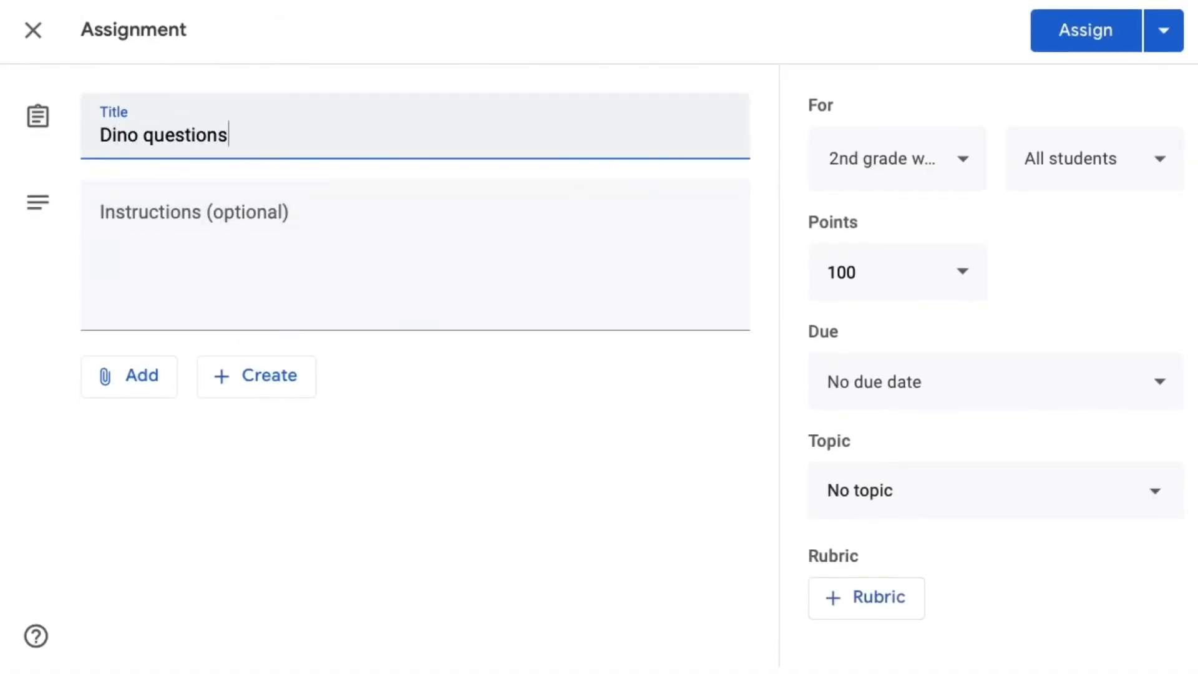
click(147, 222)
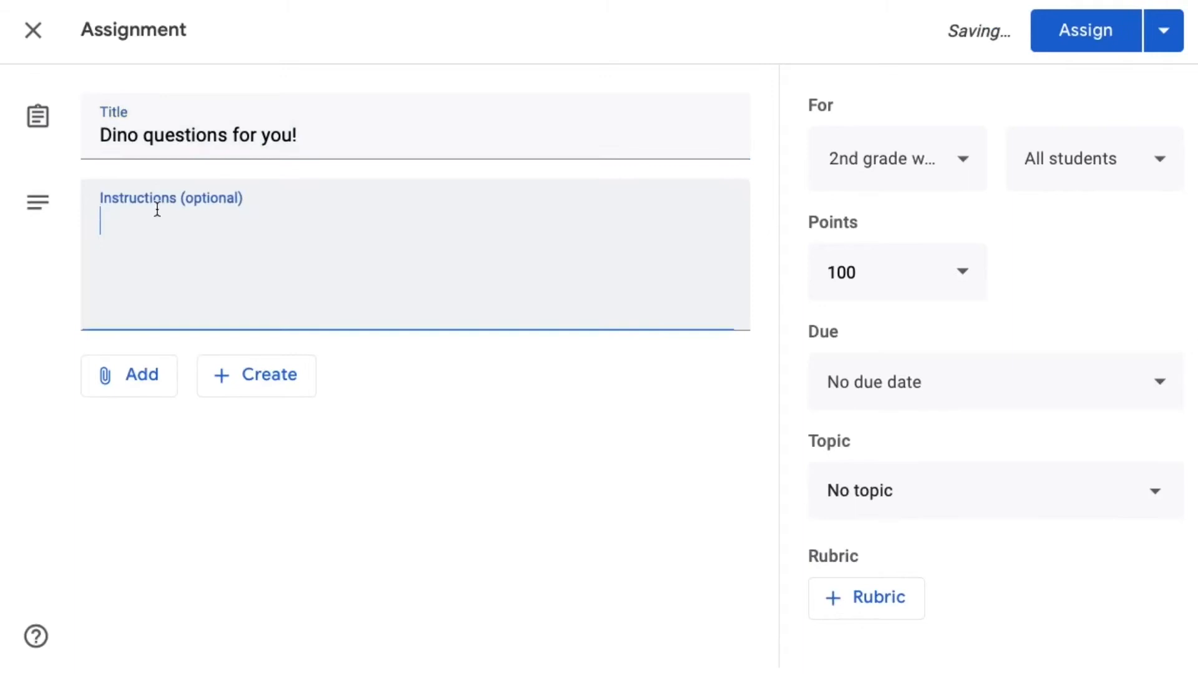
- Attach the Dinosaurs document from Google Drive to the assignment
click(133, 373)
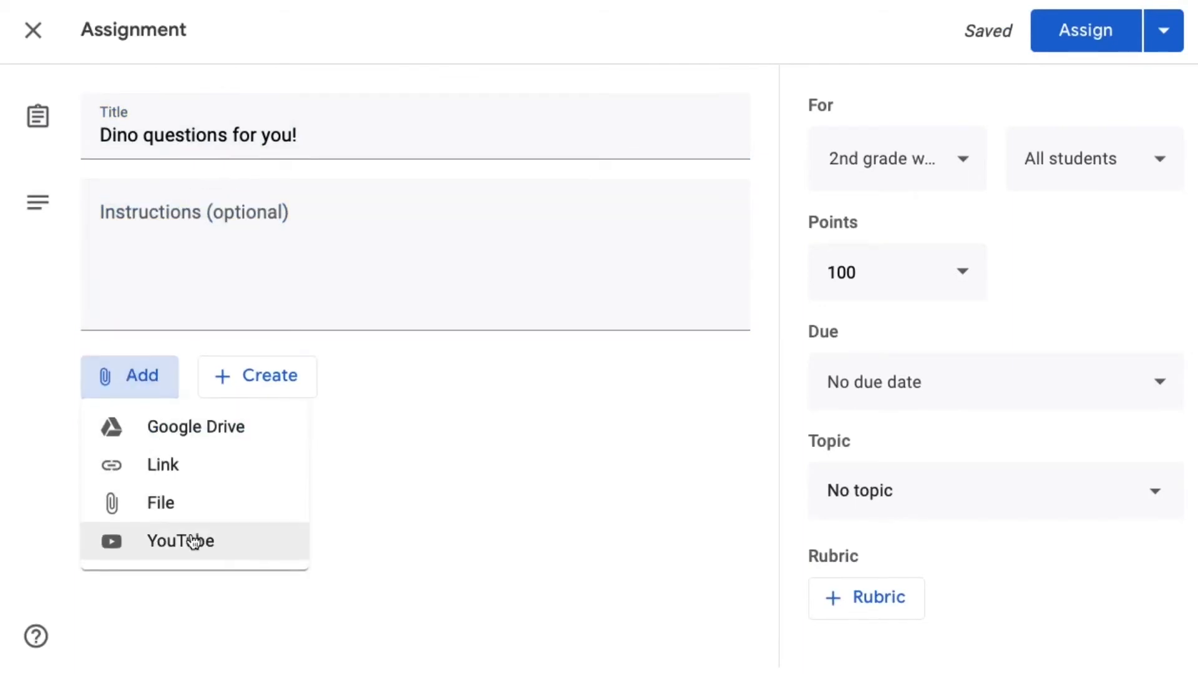
click(201, 441)
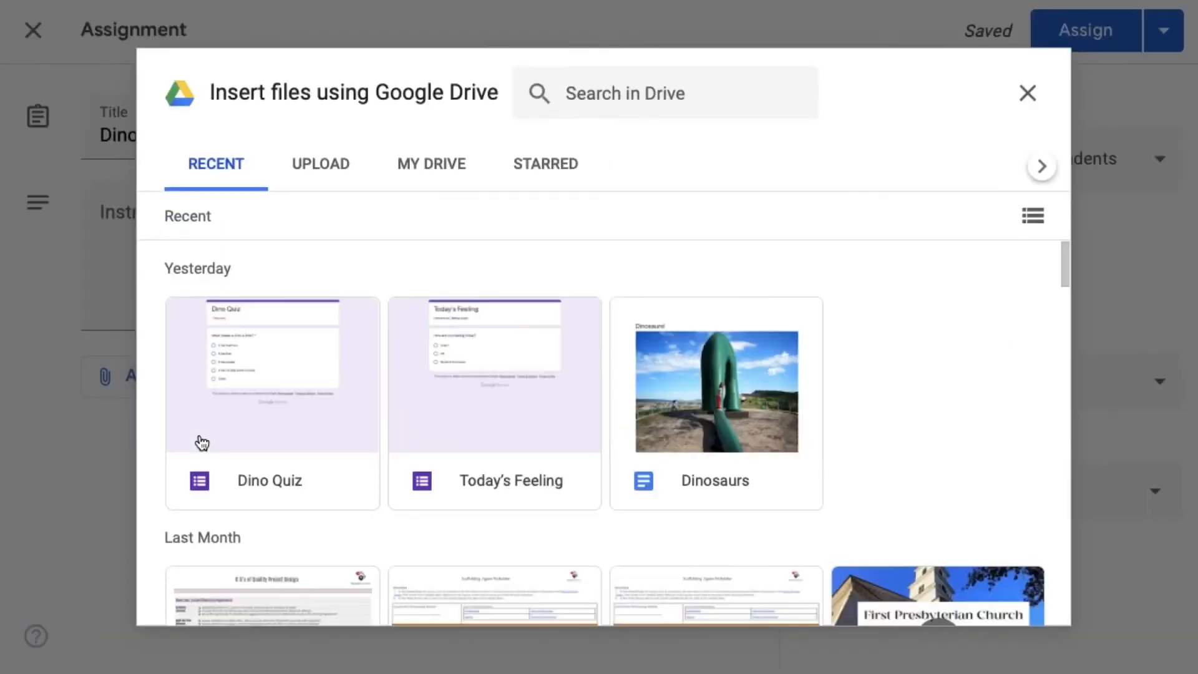
click(690, 413)
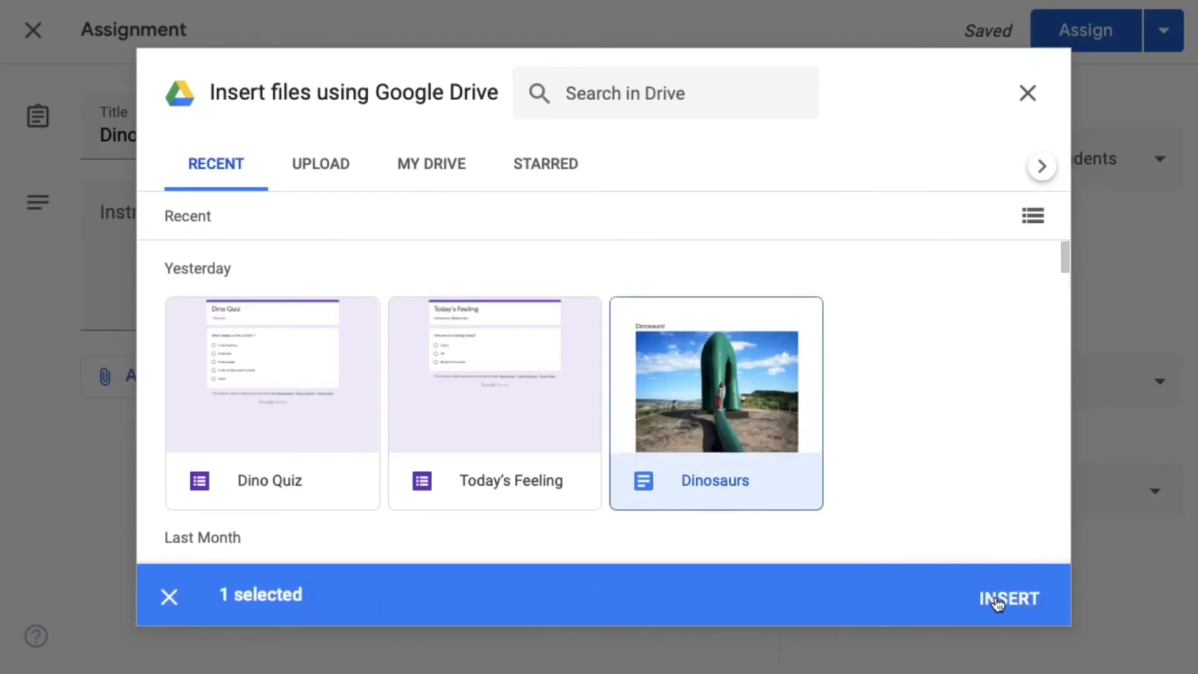
click(997, 601)
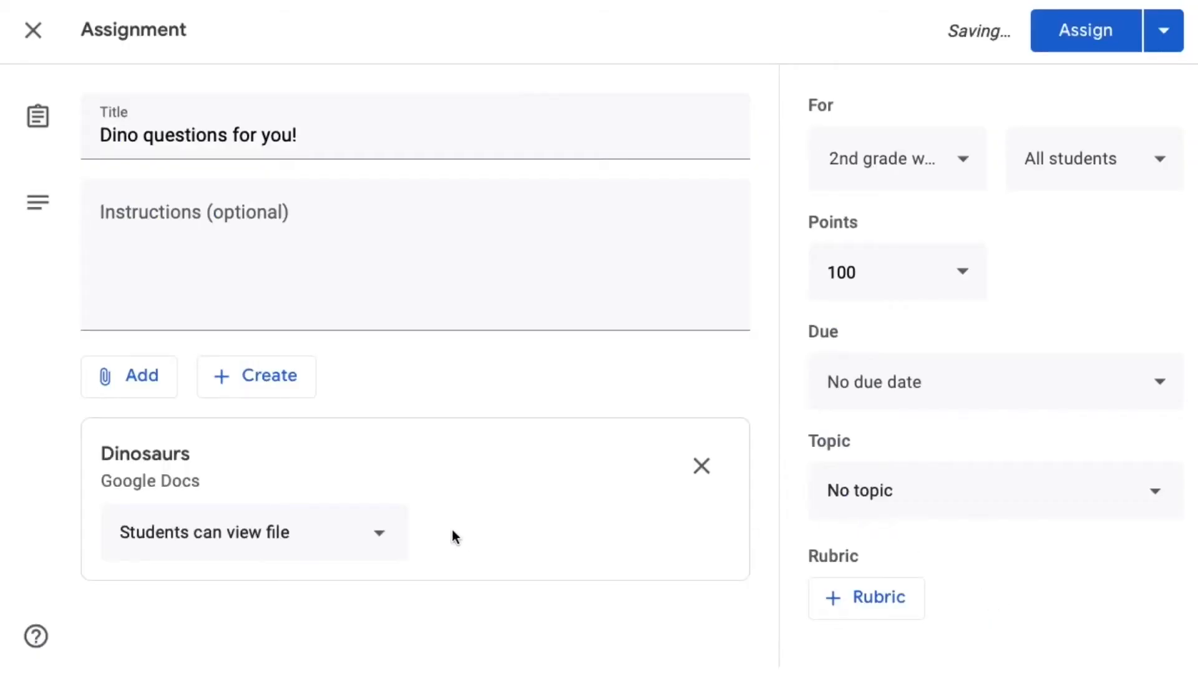
- Set the Dinosaurs attachment to "Make a copy for each student" and assign the work to the class
click(378, 540)
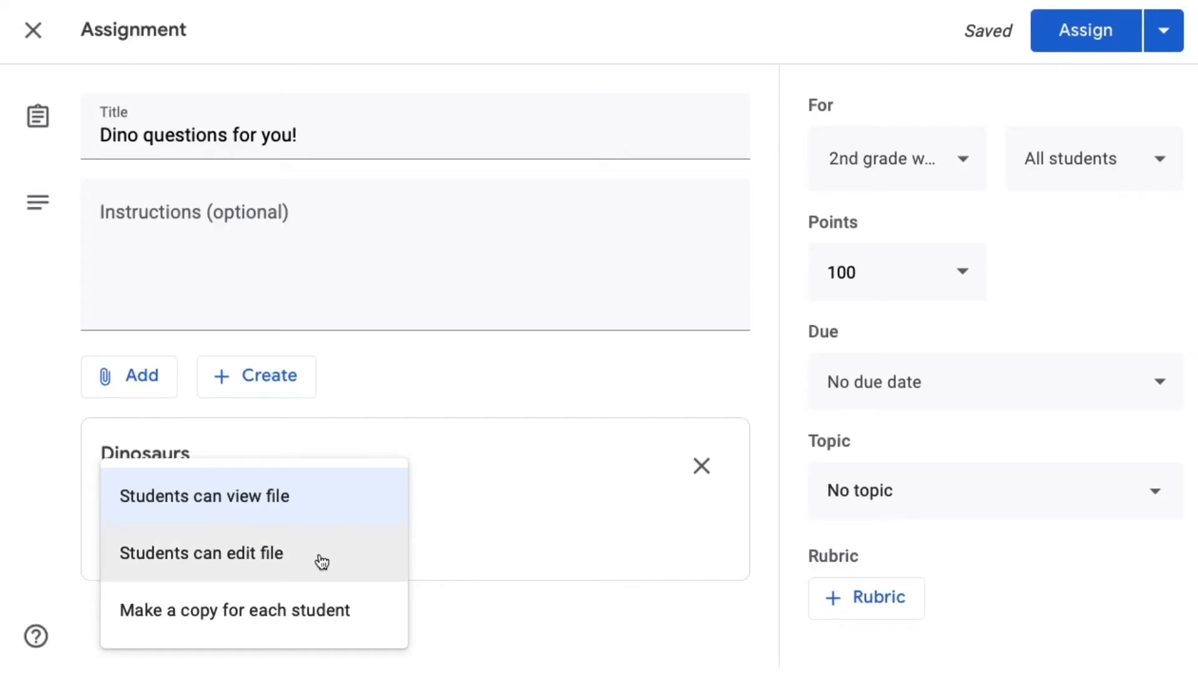
click(321, 617)
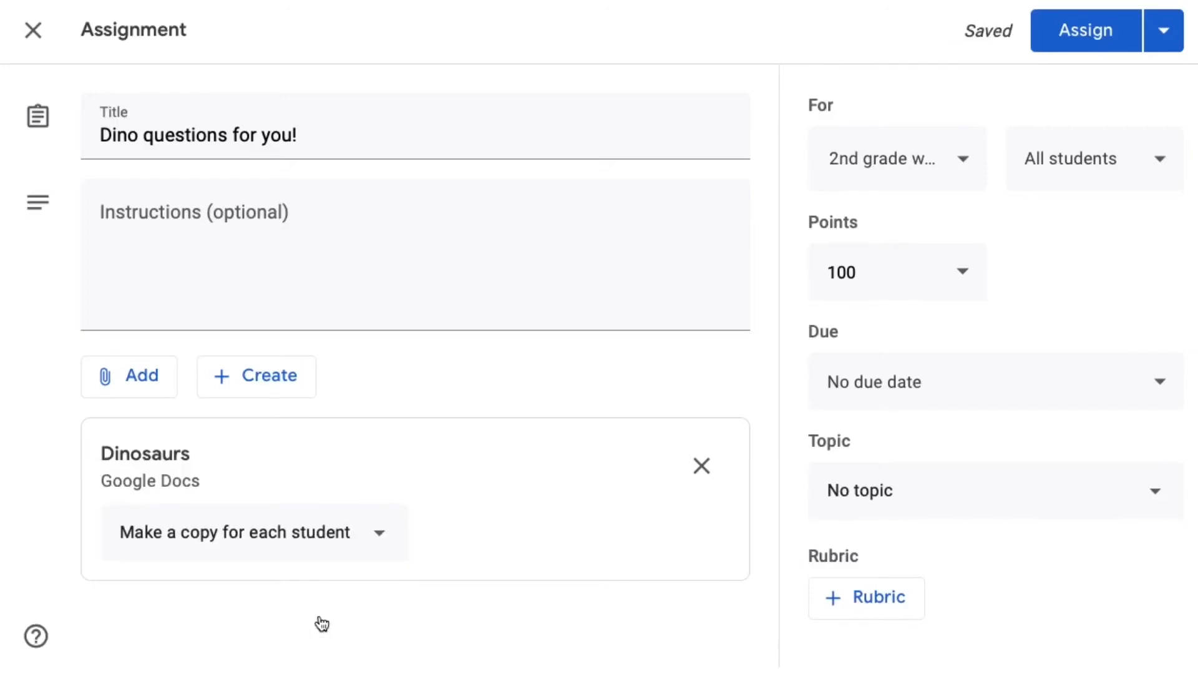
click(1069, 39)
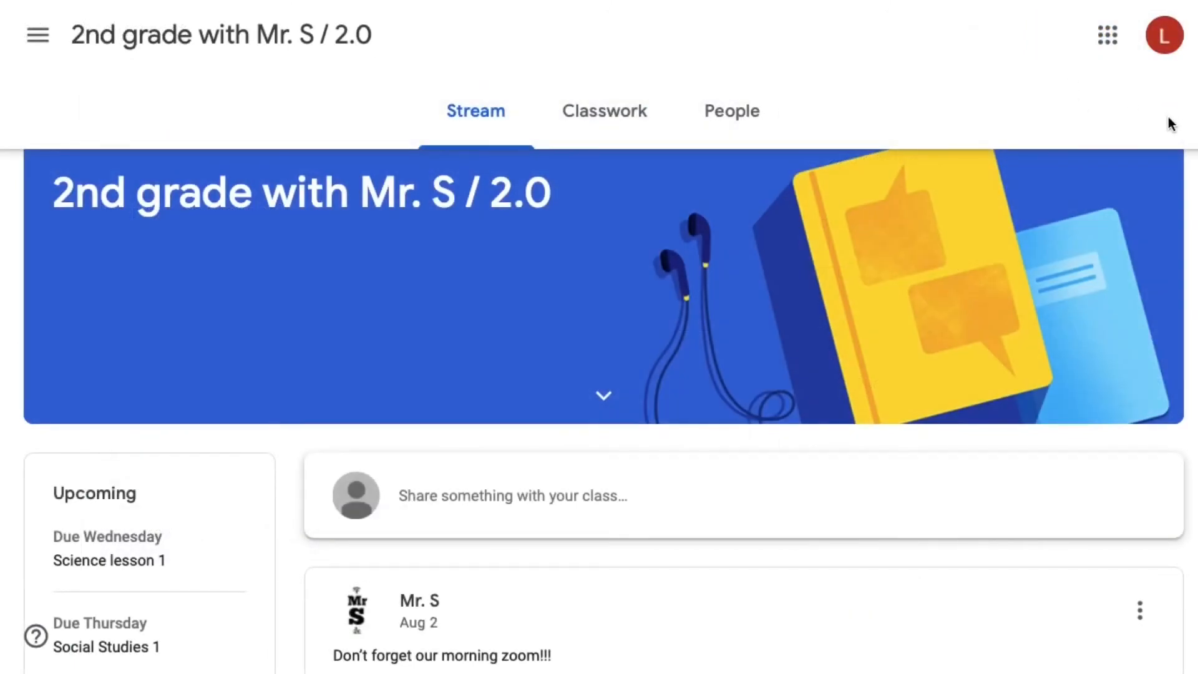
- In the student's view of the class, open the full "Dino questions for you!" assignment and dismiss the turn-in tip
click(629, 116)
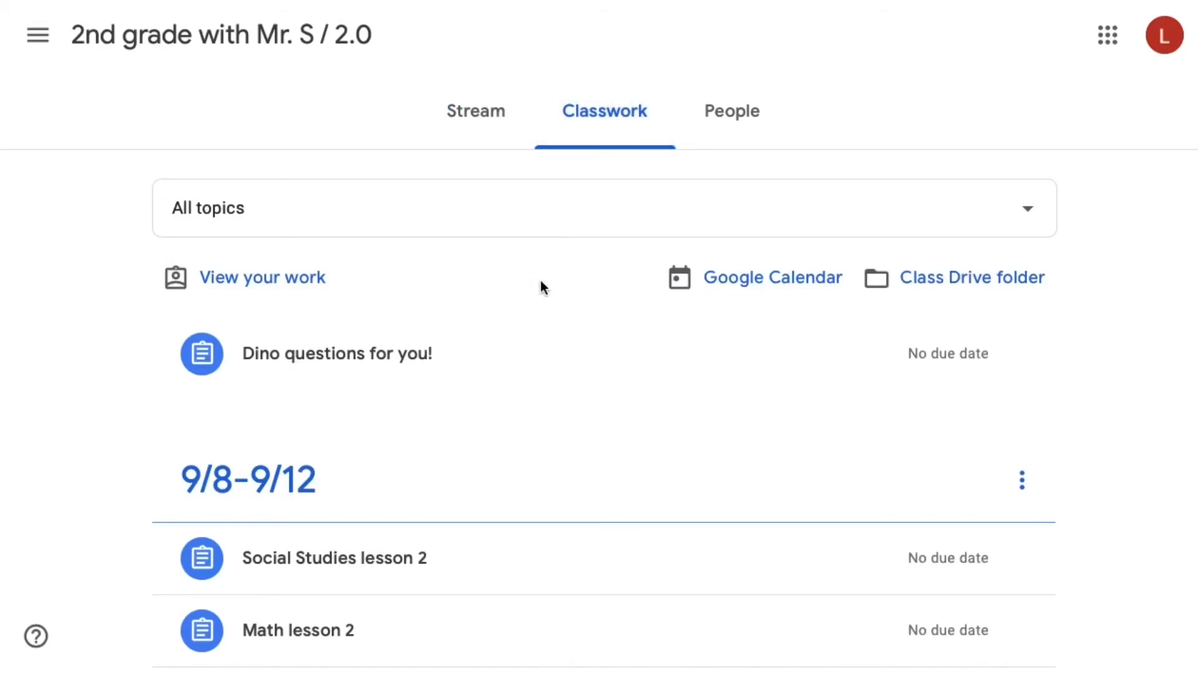
scroll(541, 280, down, 2)
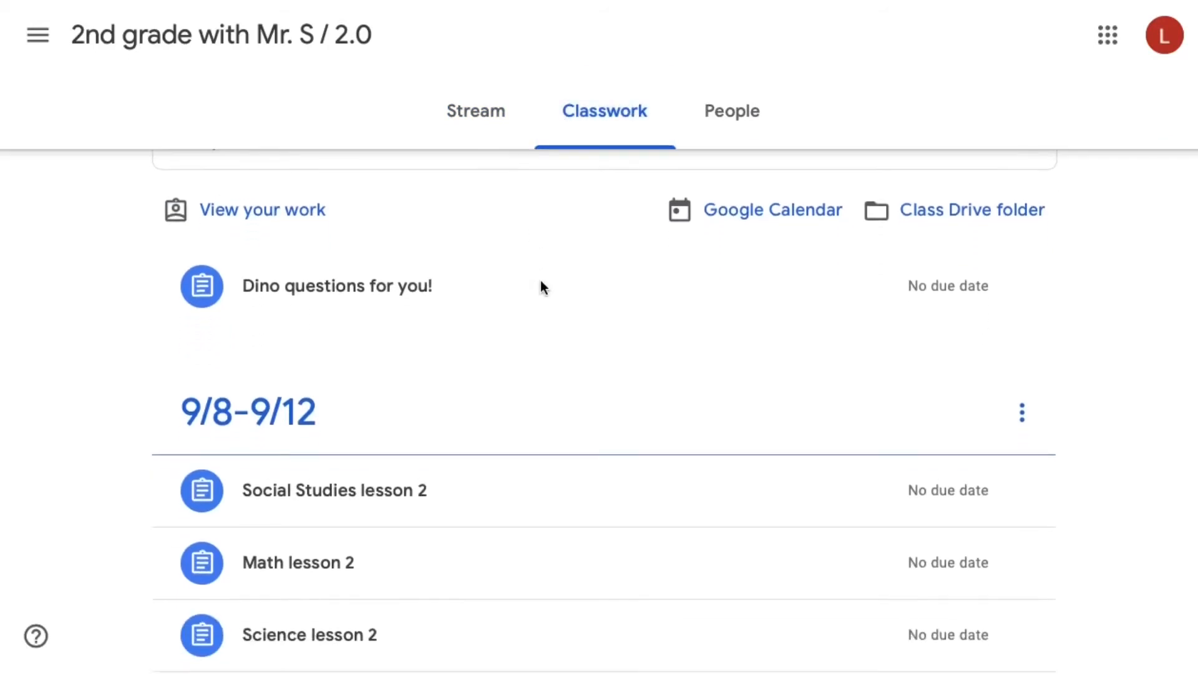
click(430, 283)
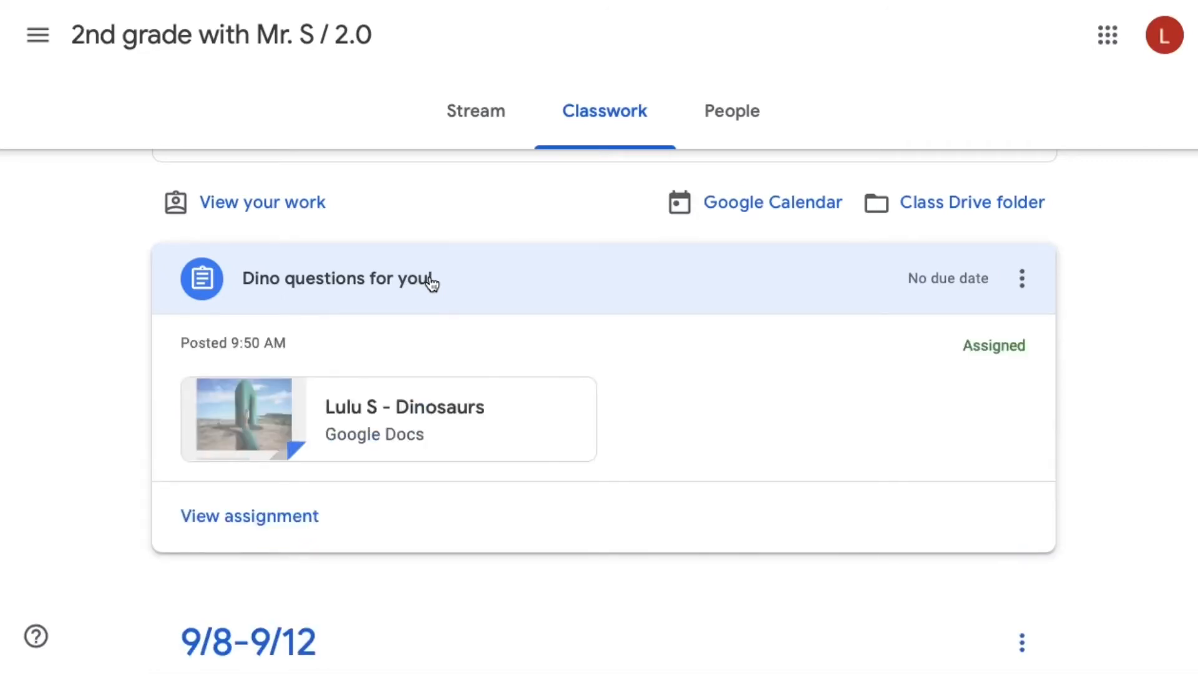
click(293, 523)
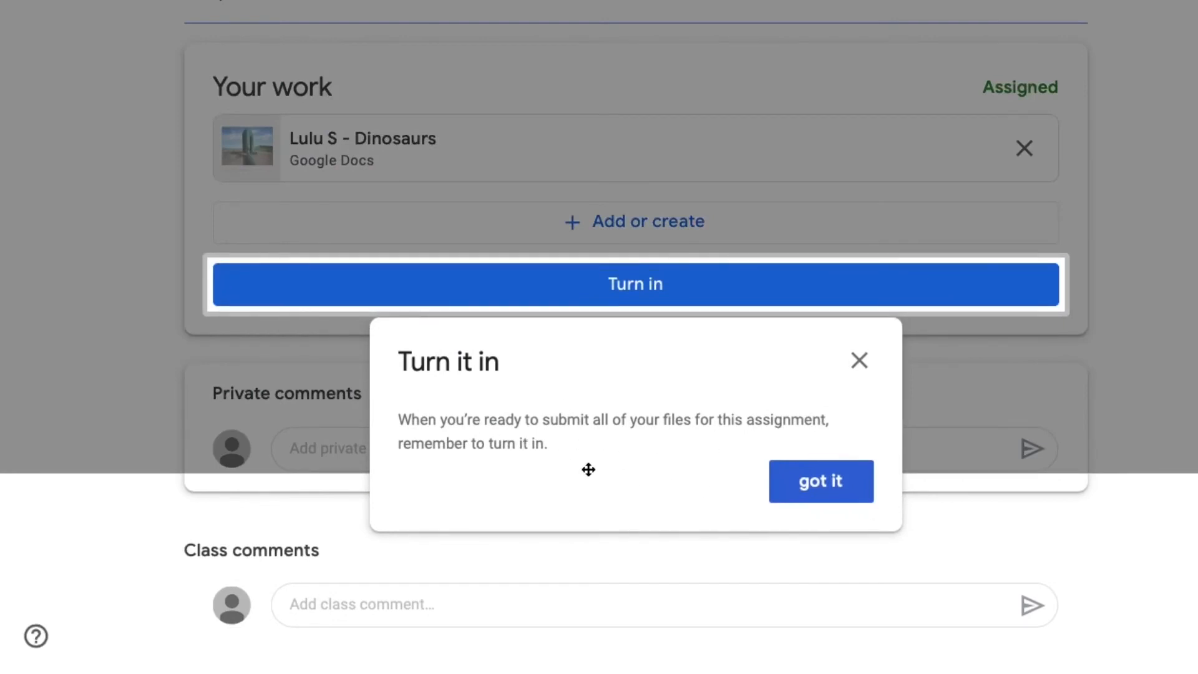
click(849, 489)
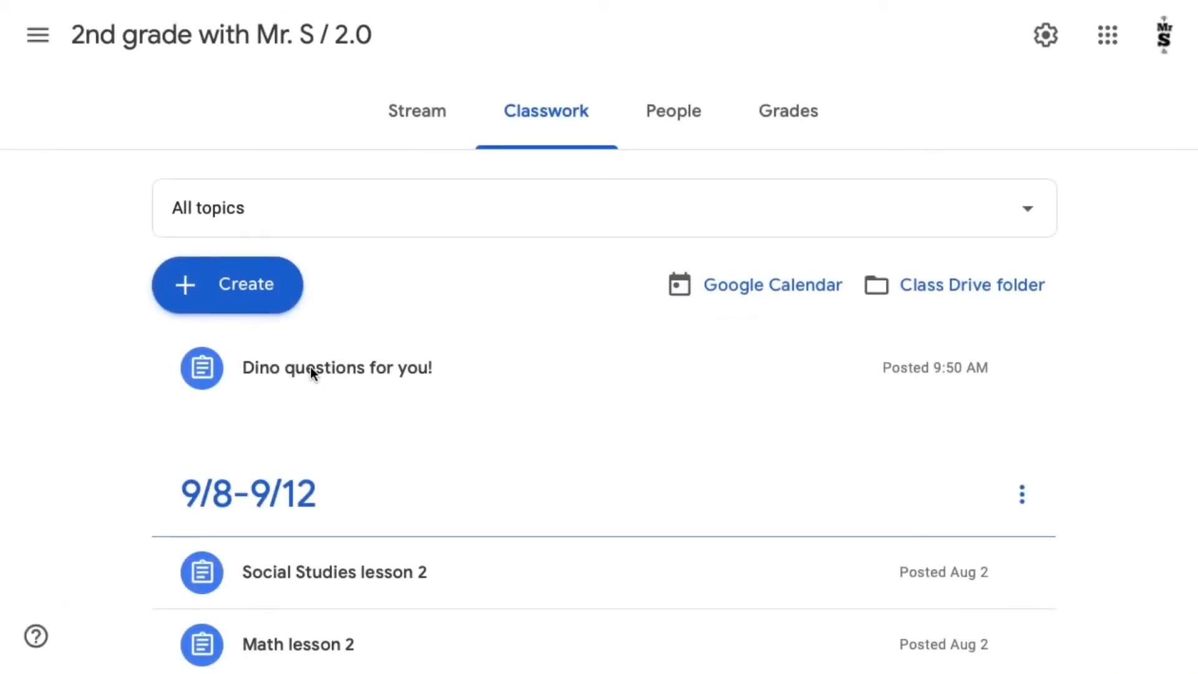
- In the teacher's view, check the turned-in student work for "Dino questions for you!" and return to the class page
click(313, 374)
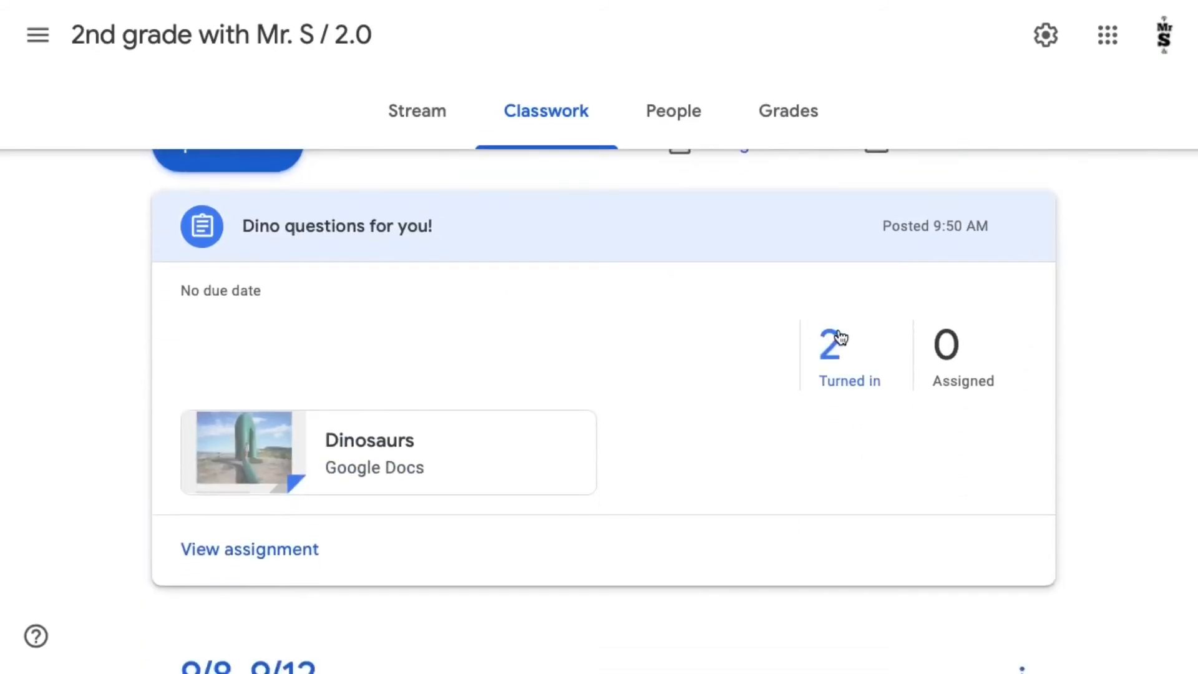
click(835, 356)
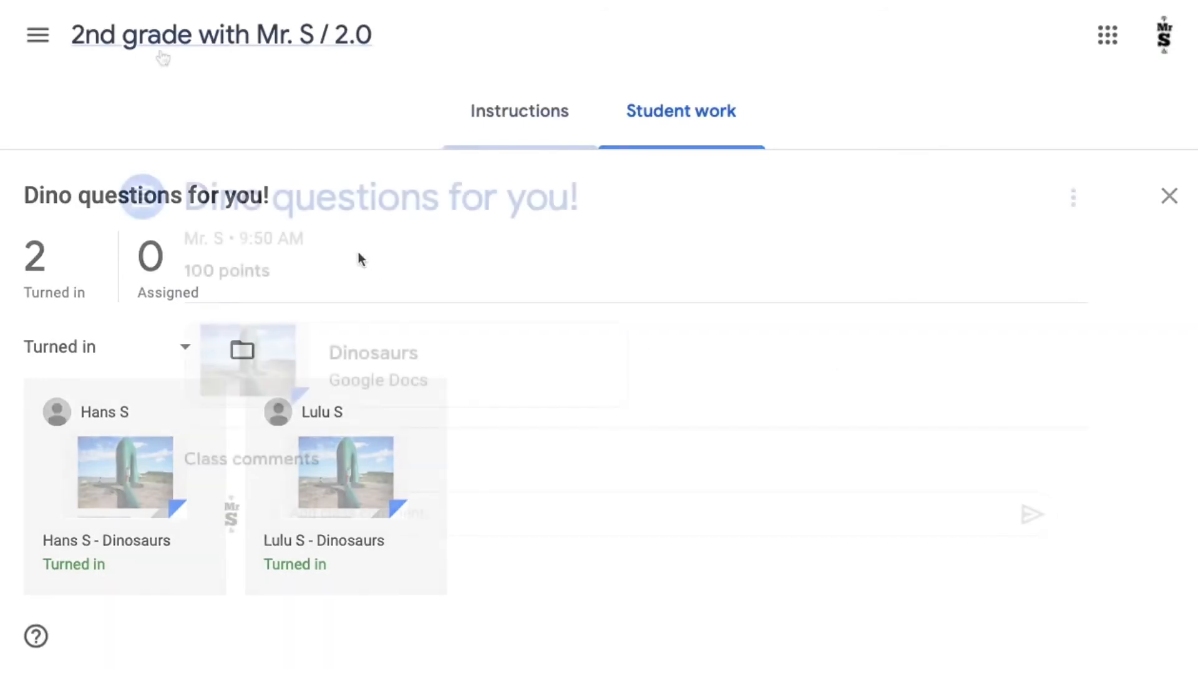
click(160, 47)
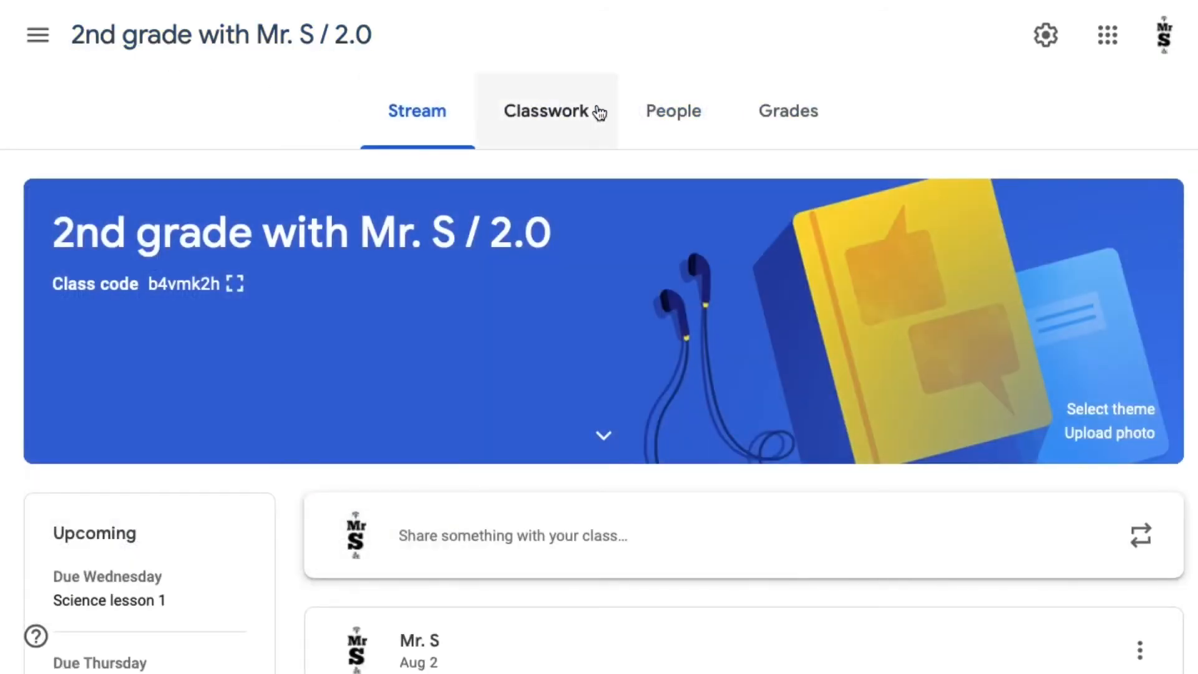
- From the class grades, view the second listed student's Dino questions submission and read through the answers
click(777, 129)
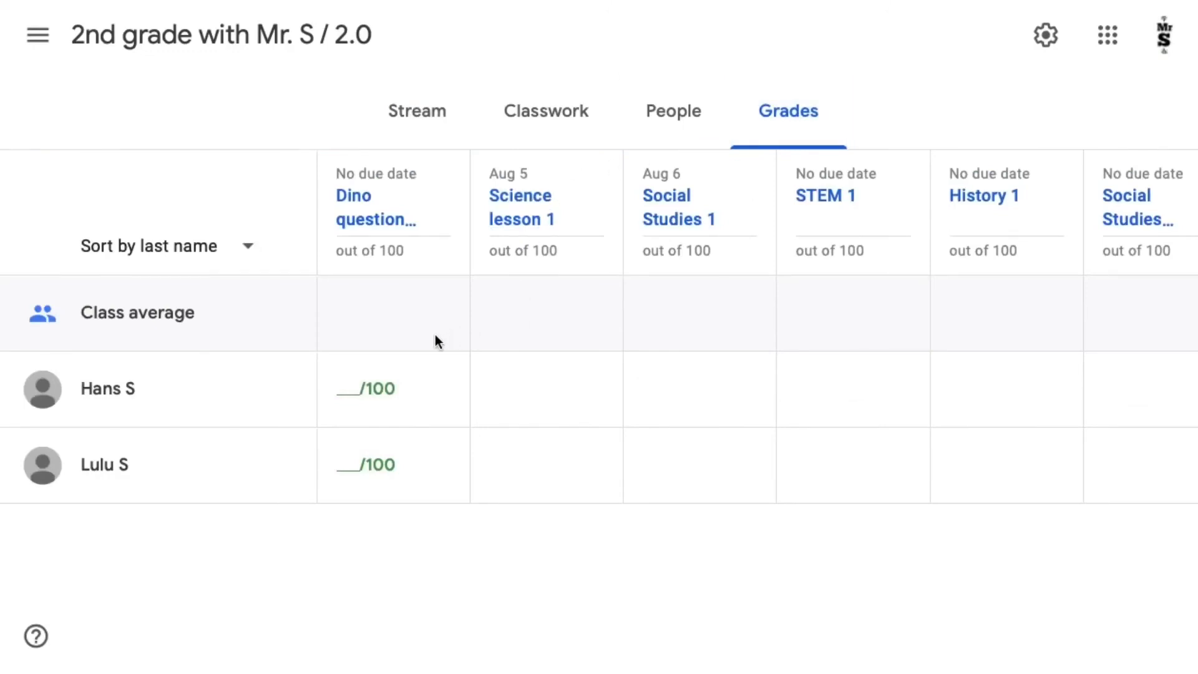
click(419, 392)
click(441, 465)
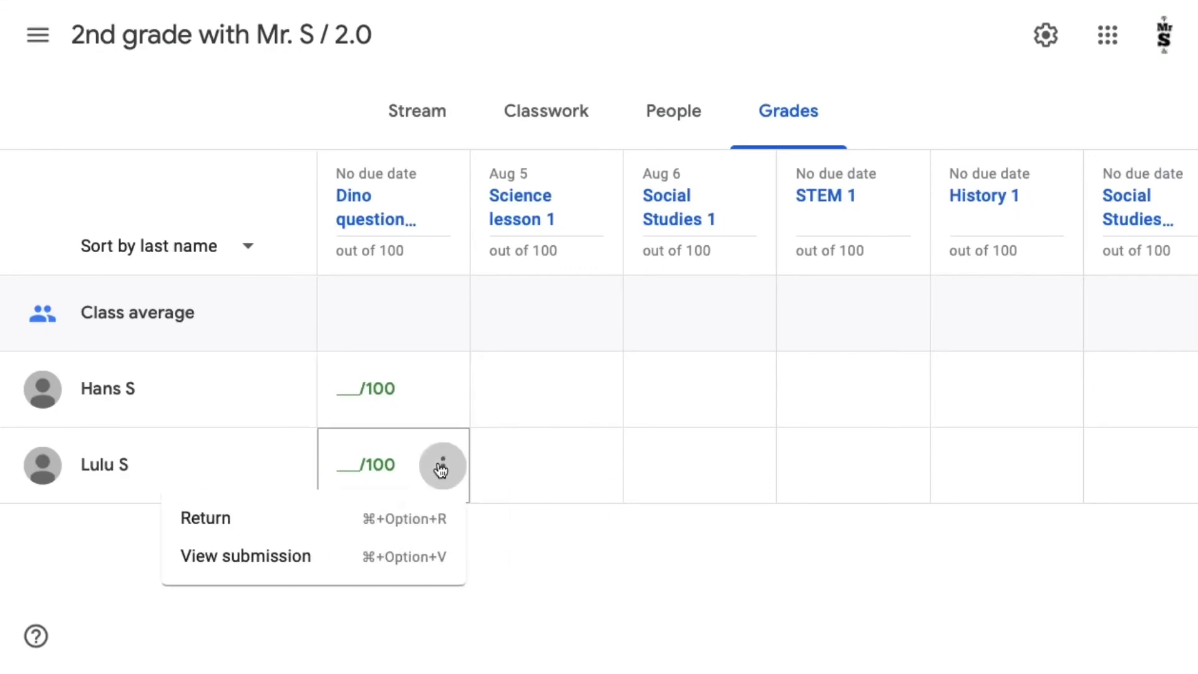
click(425, 554)
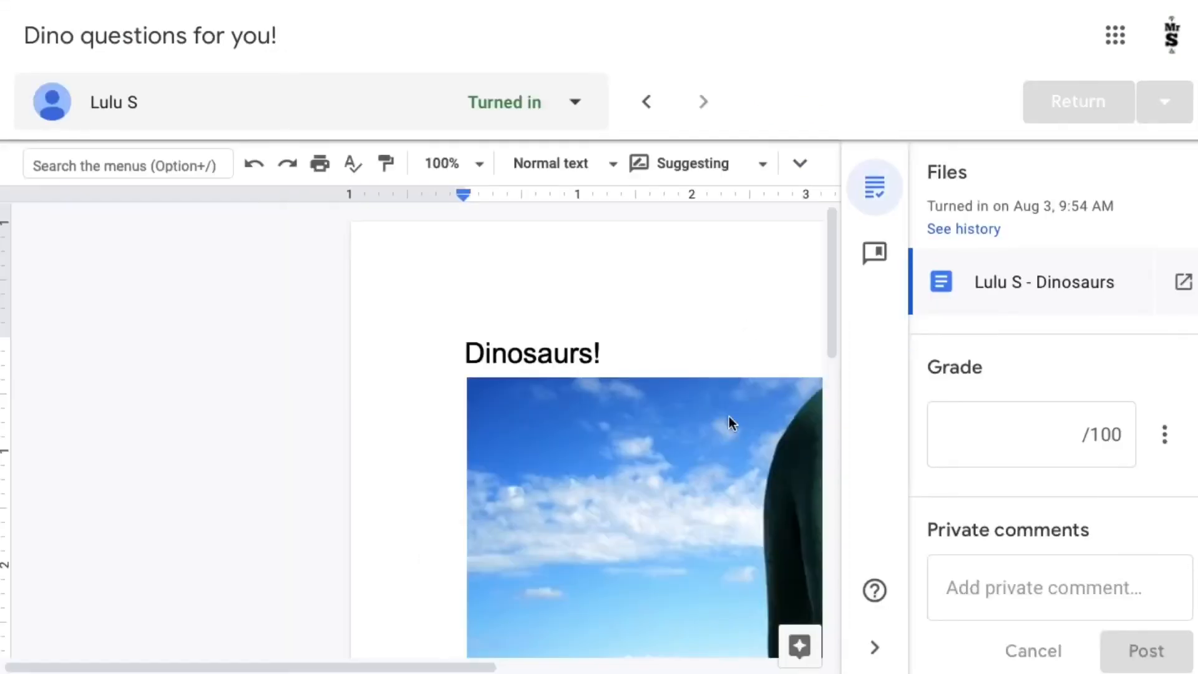
scroll(729, 417, right, 5)
scroll(730, 418, down, 3)
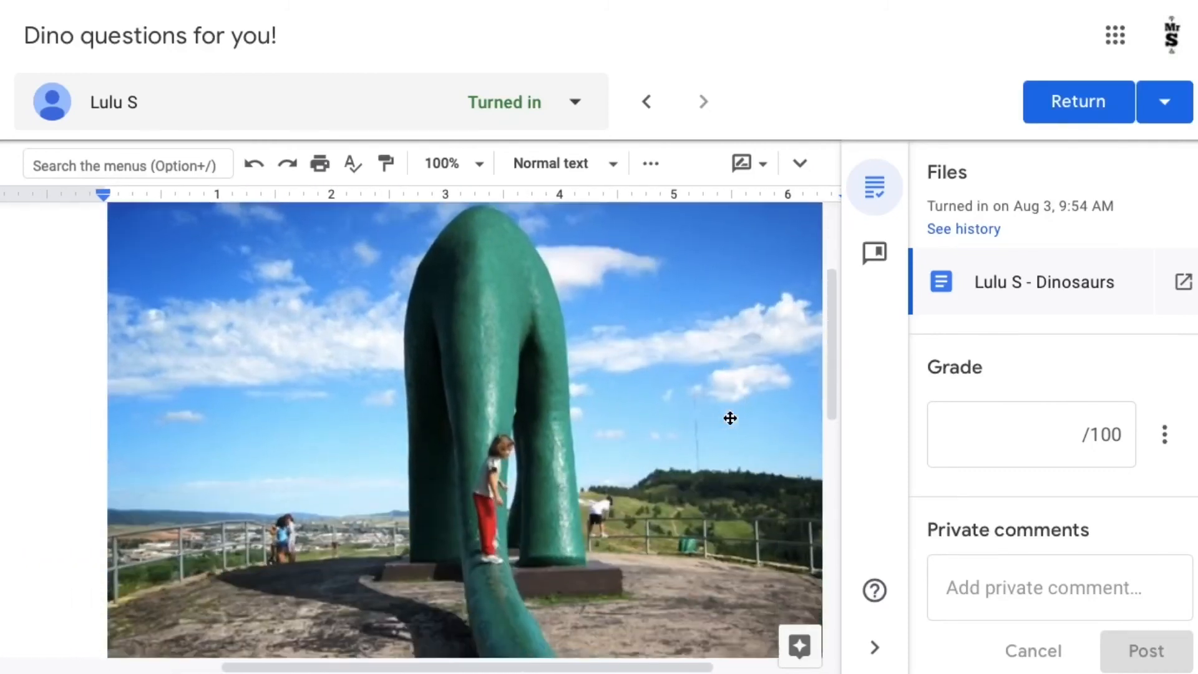
scroll(730, 417, down, 10)
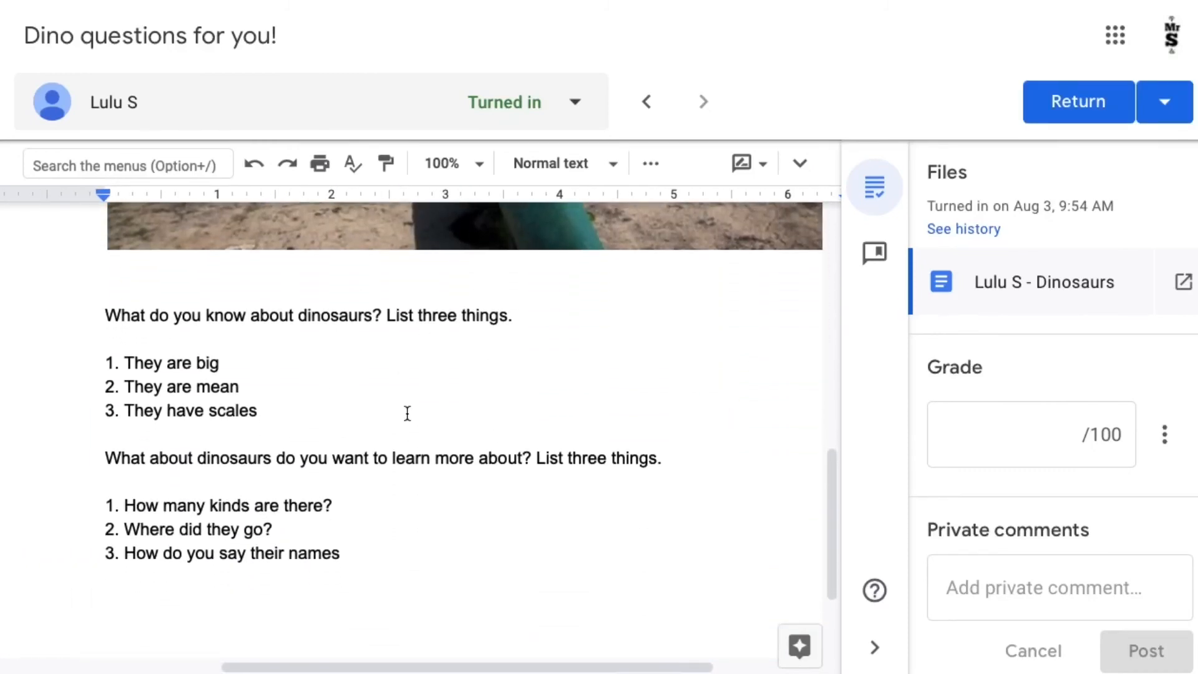
scroll(408, 413, up, 5)
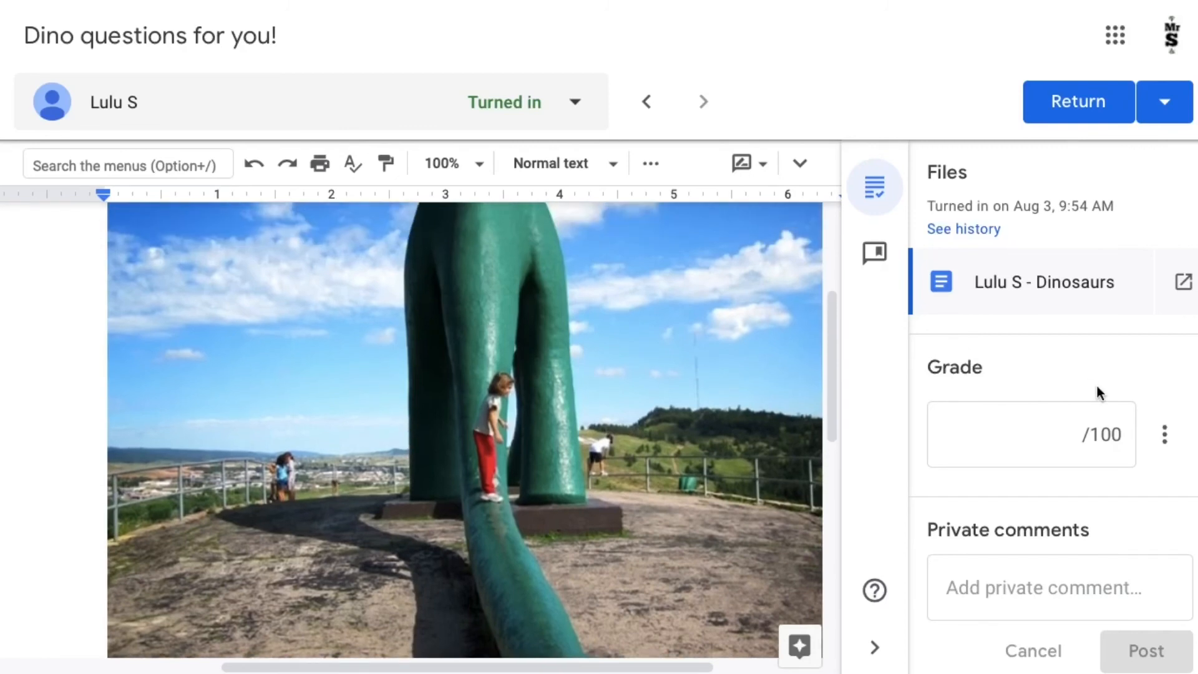
- Examine the private comment field, the grade box and the grade options for the second student's submission
scroll(1138, 462, down, 1)
click(1029, 553)
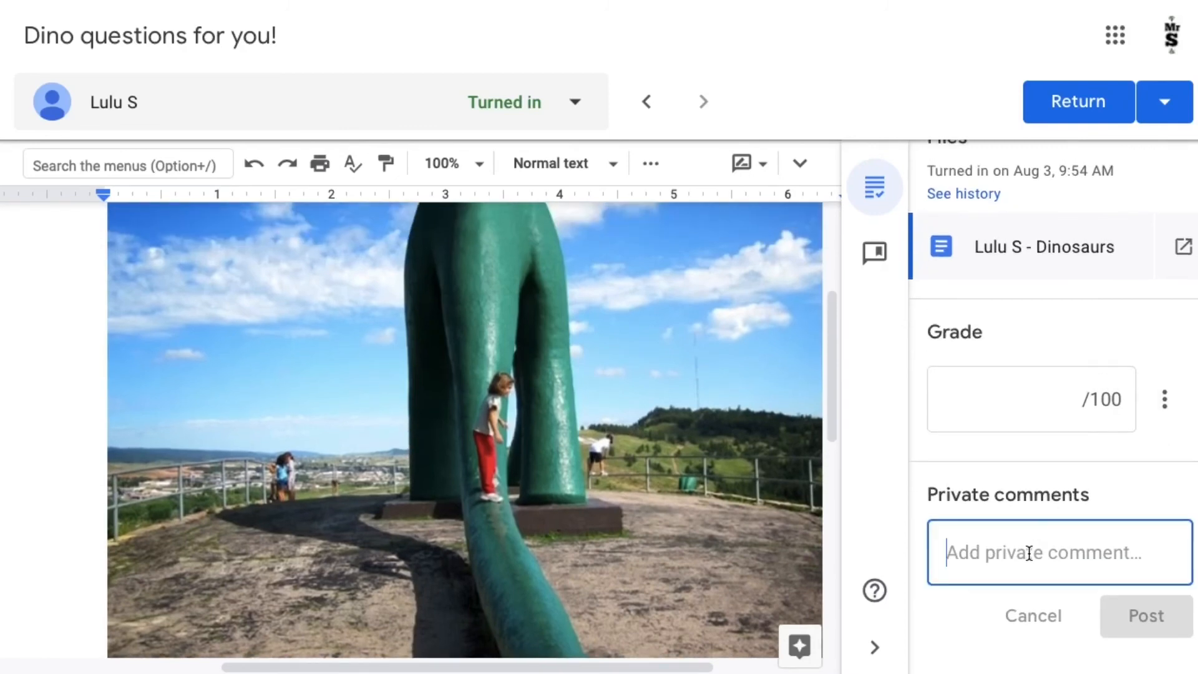
click(1023, 411)
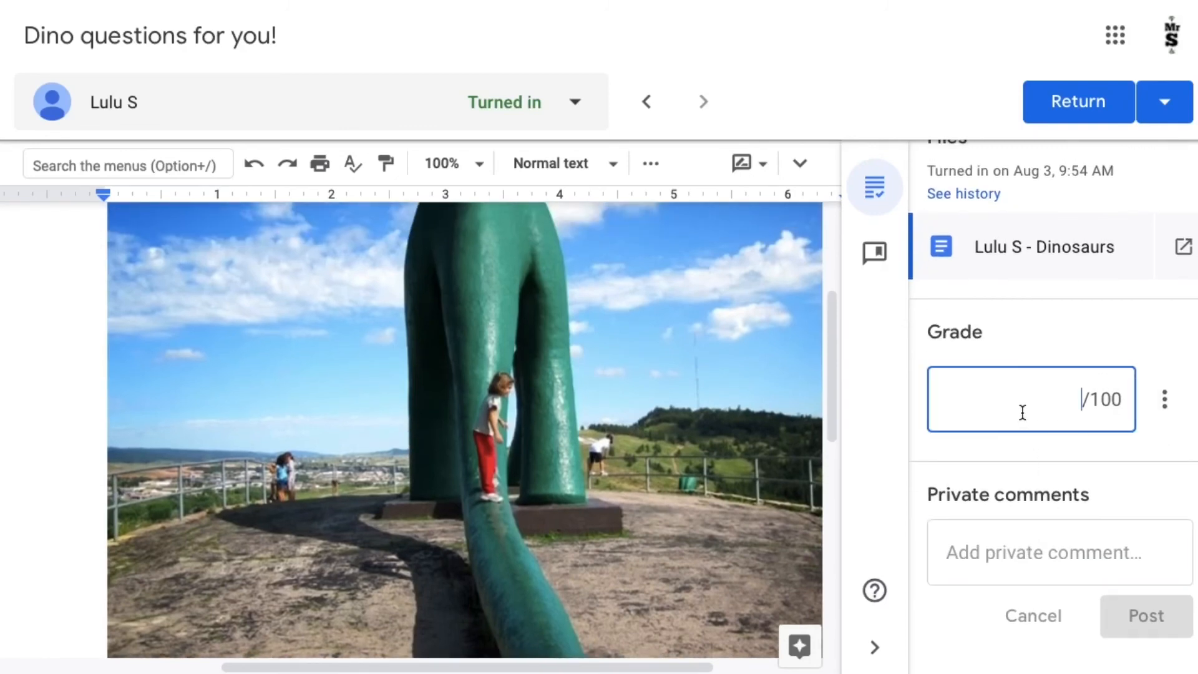
click(1162, 398)
click(1043, 400)
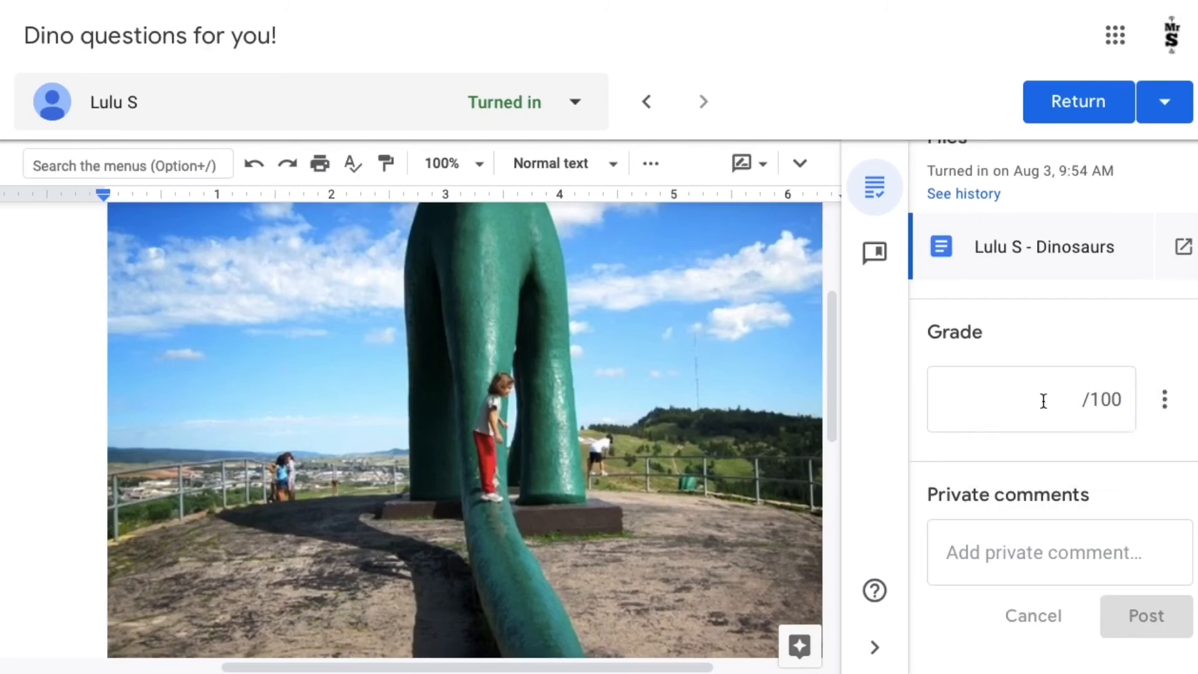
scroll(1043, 401, up, 1)
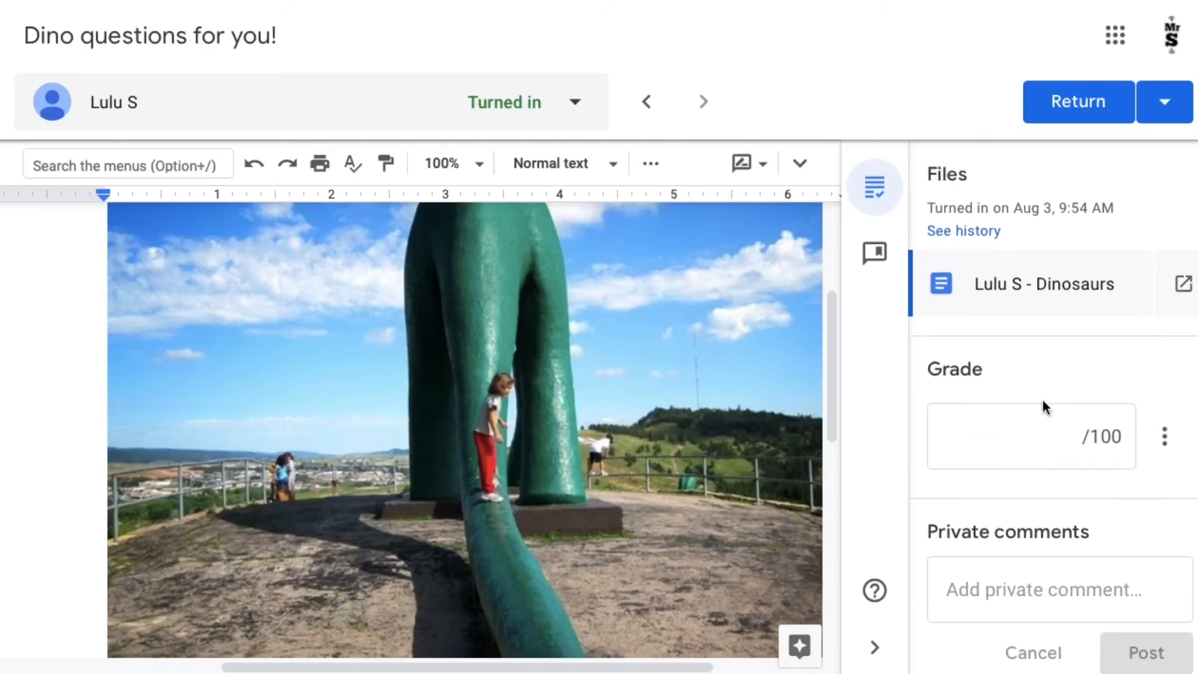
- Switch to the first listed student's submission, look over the document and grade it 0 out of 100
click(586, 120)
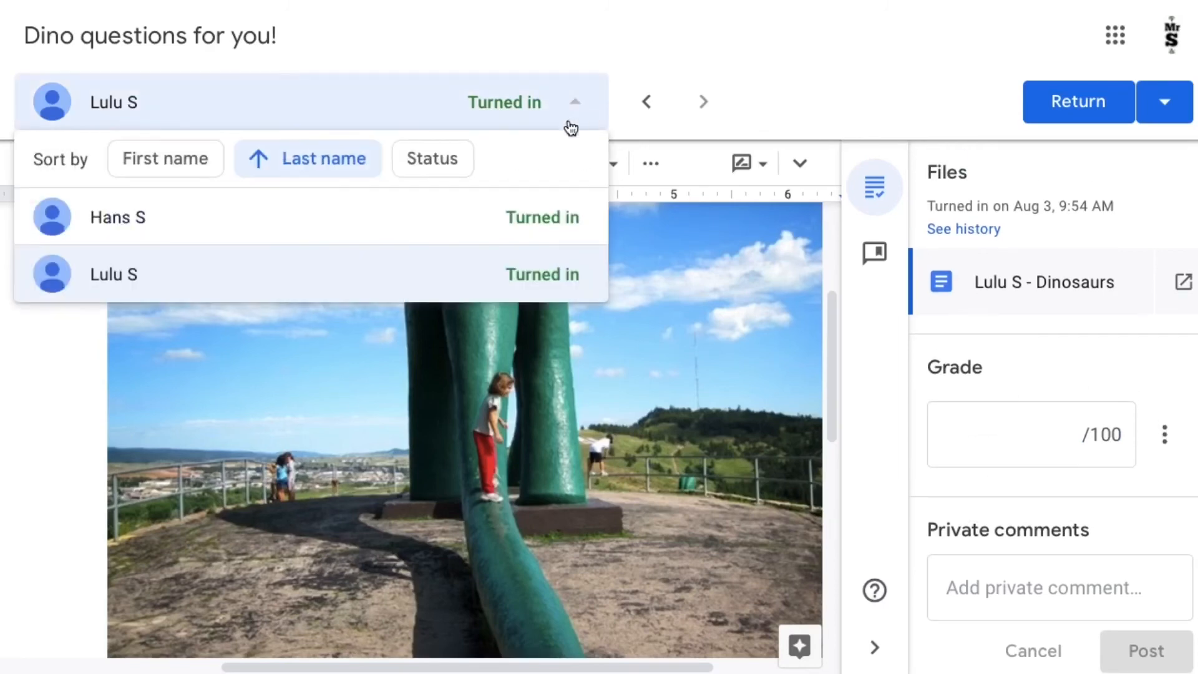
click(474, 225)
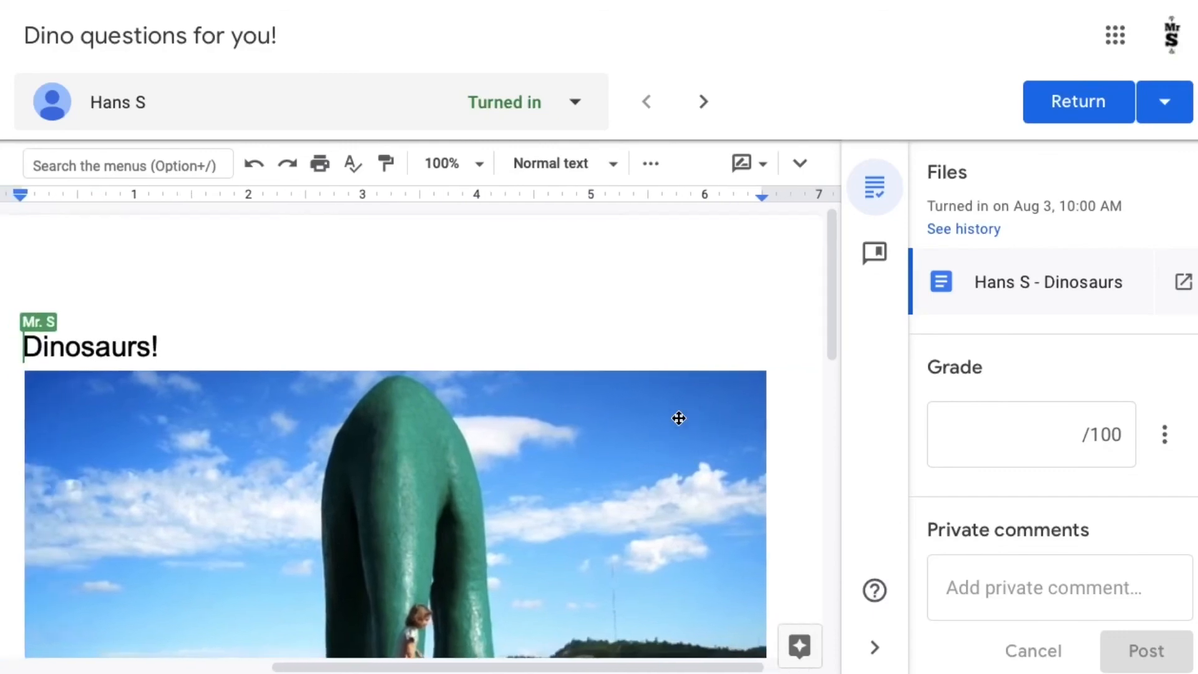
scroll(678, 418, down, 2)
click(1016, 440)
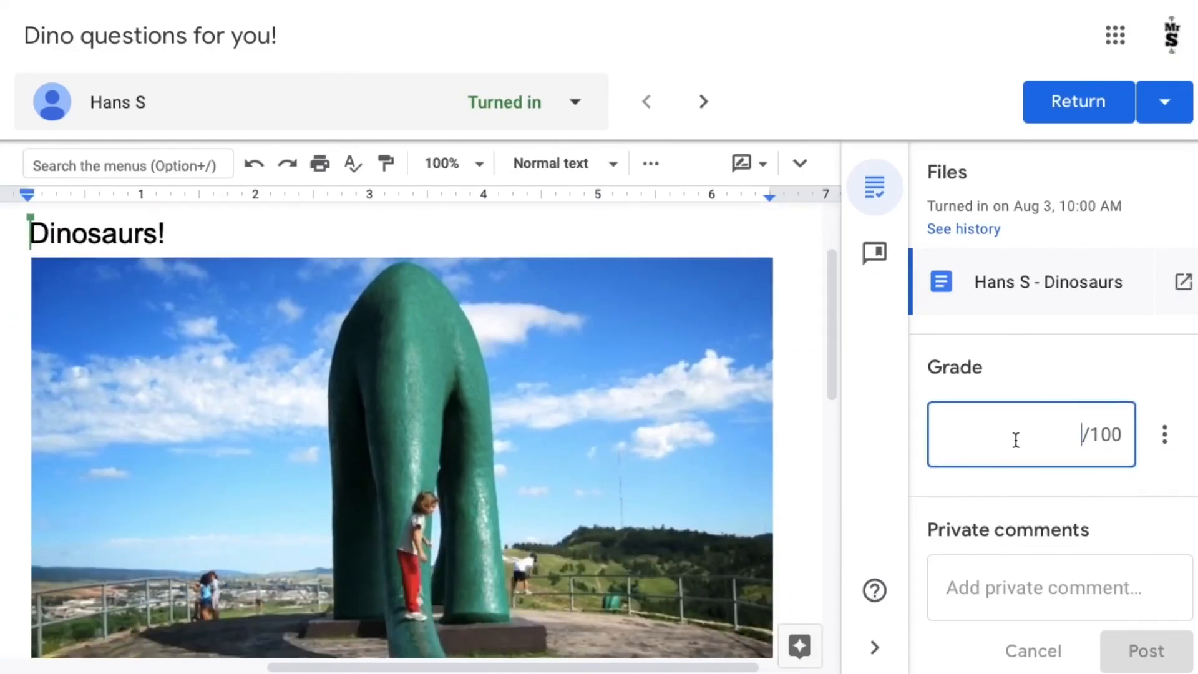
text(0)
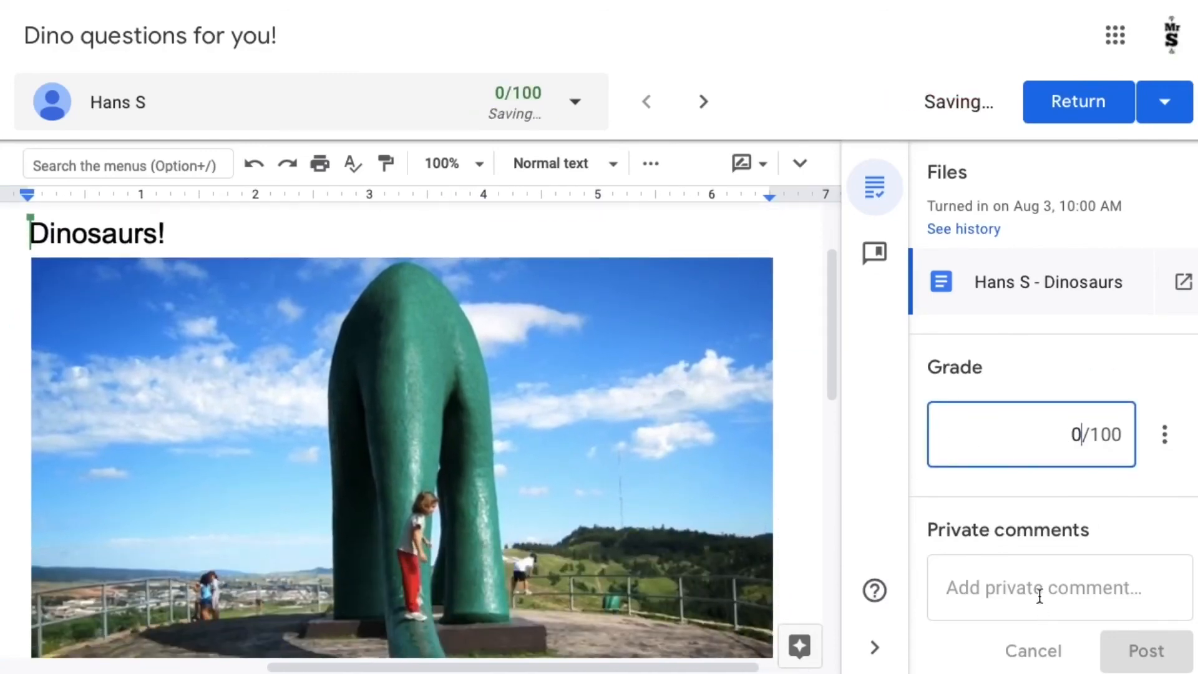
- Post the private comment "Bro. It's blank." on the submission and return the graded work to that student
click(1039, 596)
text(Bro)
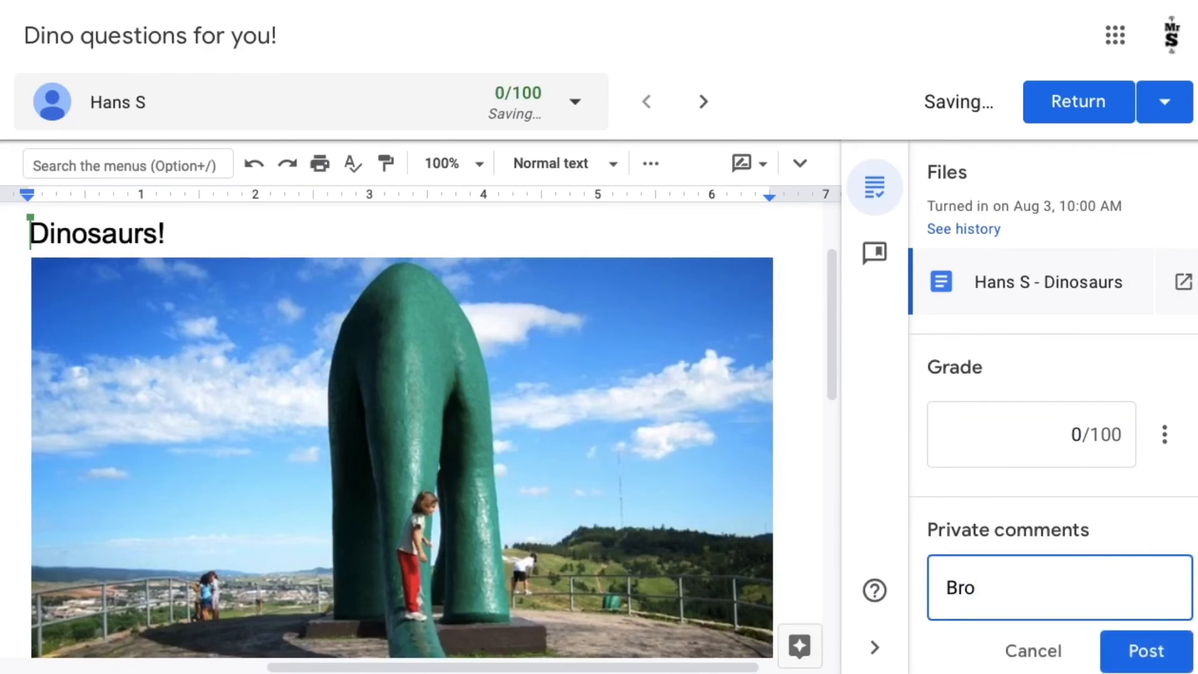
text(. I)
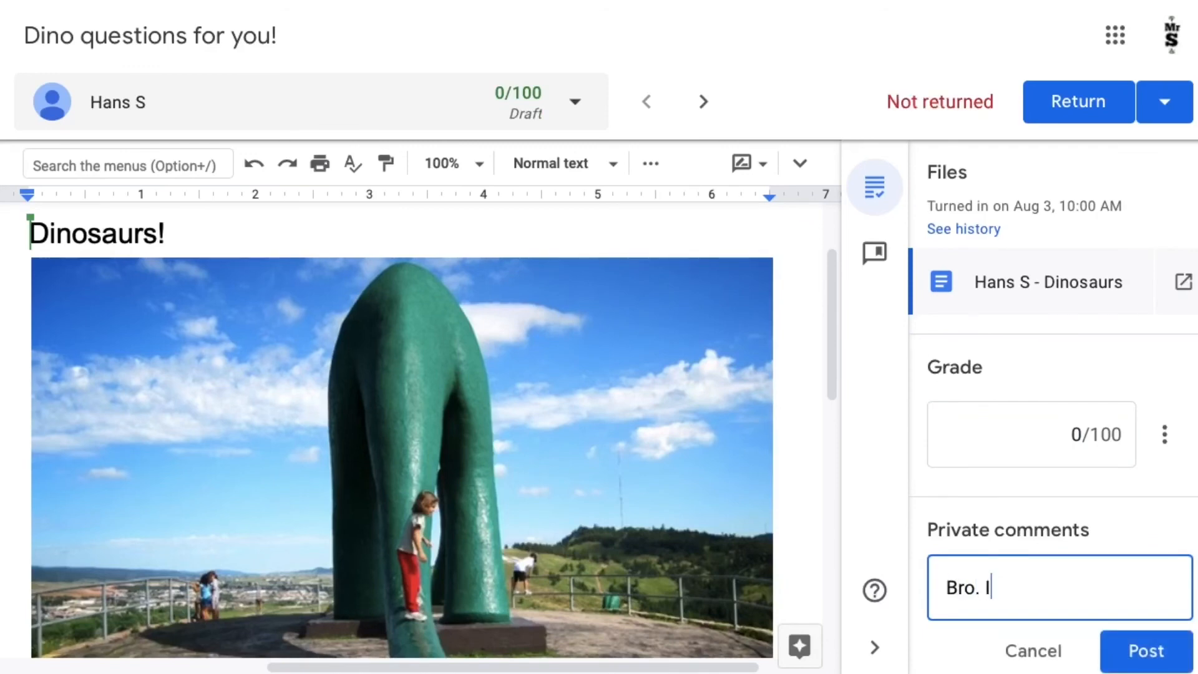
text(t's blank.)
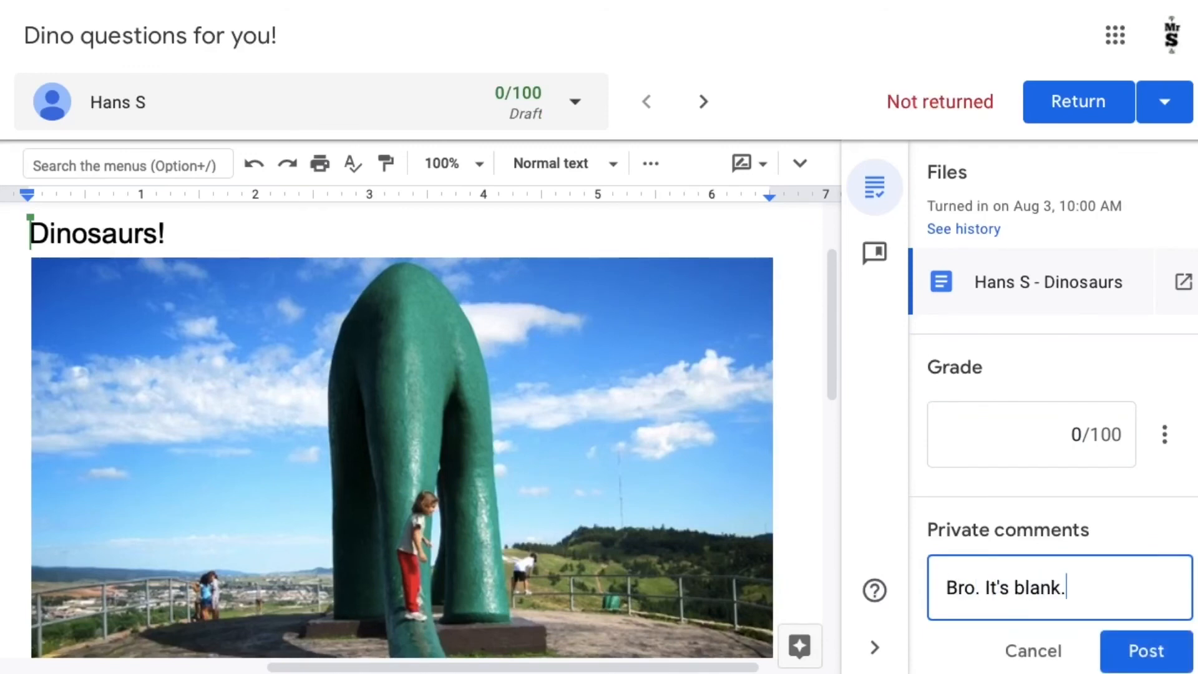
click(1120, 654)
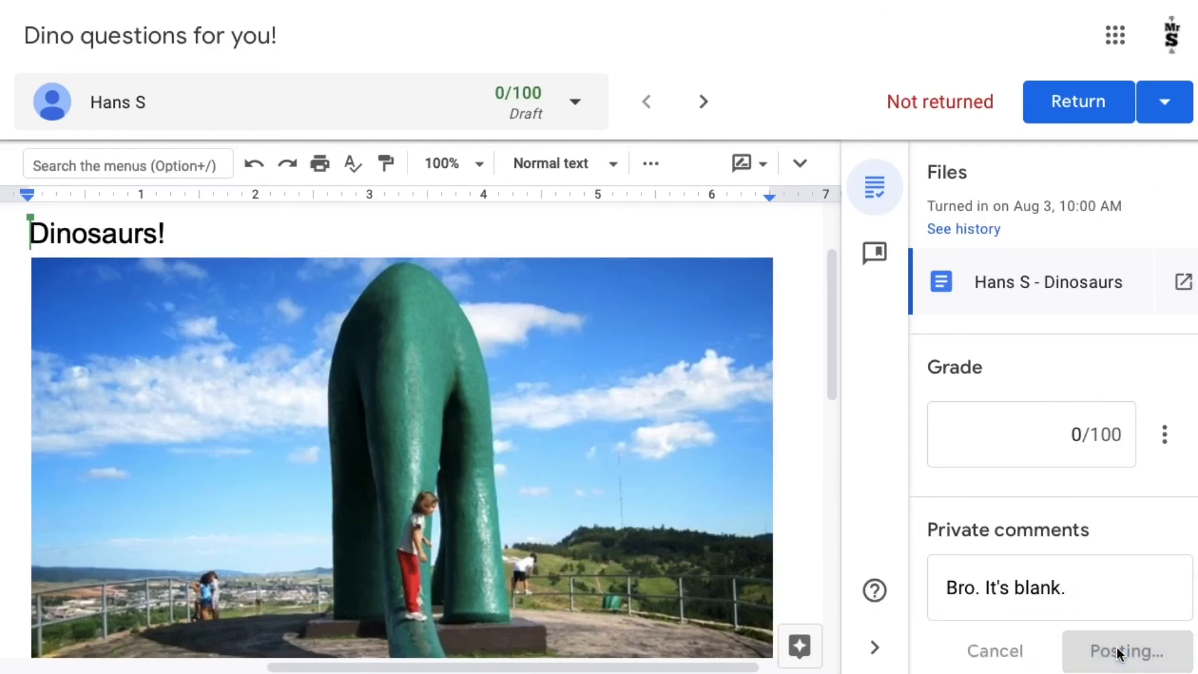
click(1089, 119)
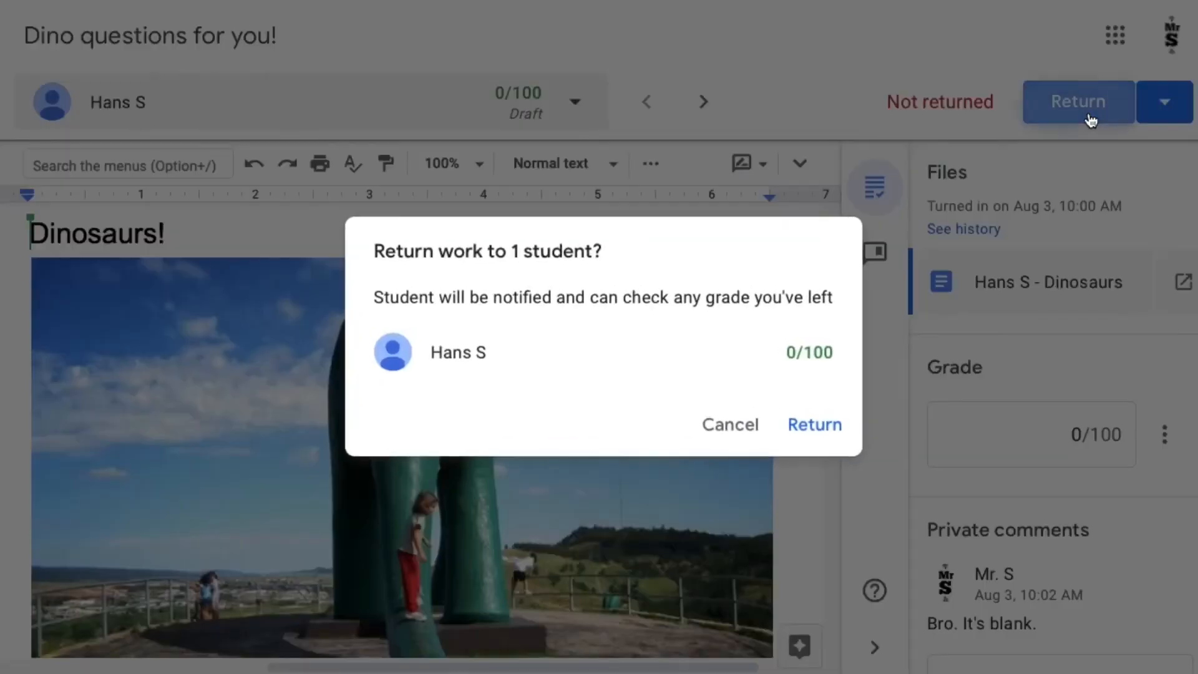
click(815, 426)
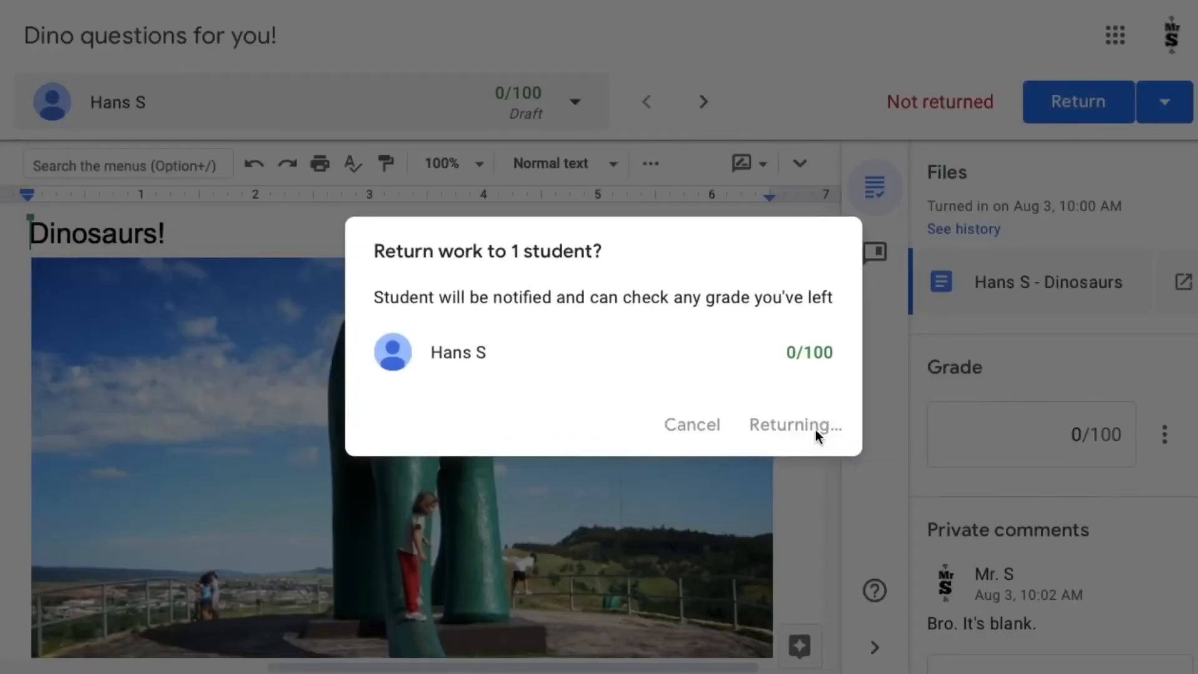